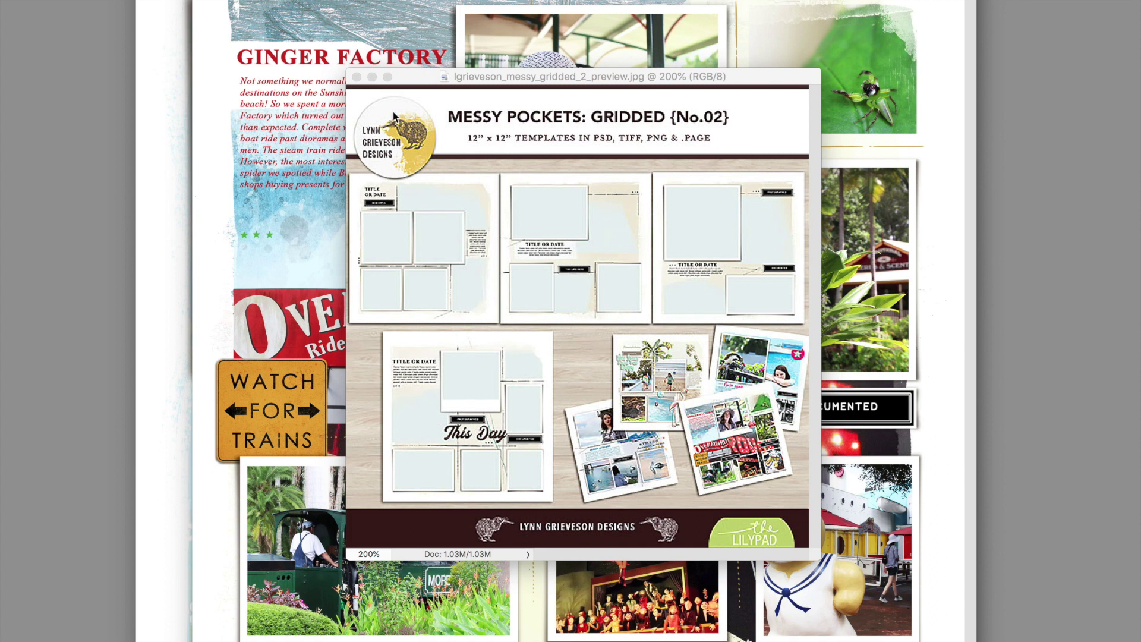
Close the template preview image to reveal the Tram Spotting scrapbook layout
{"action": "left_click", "coordinate": [357, 77]}
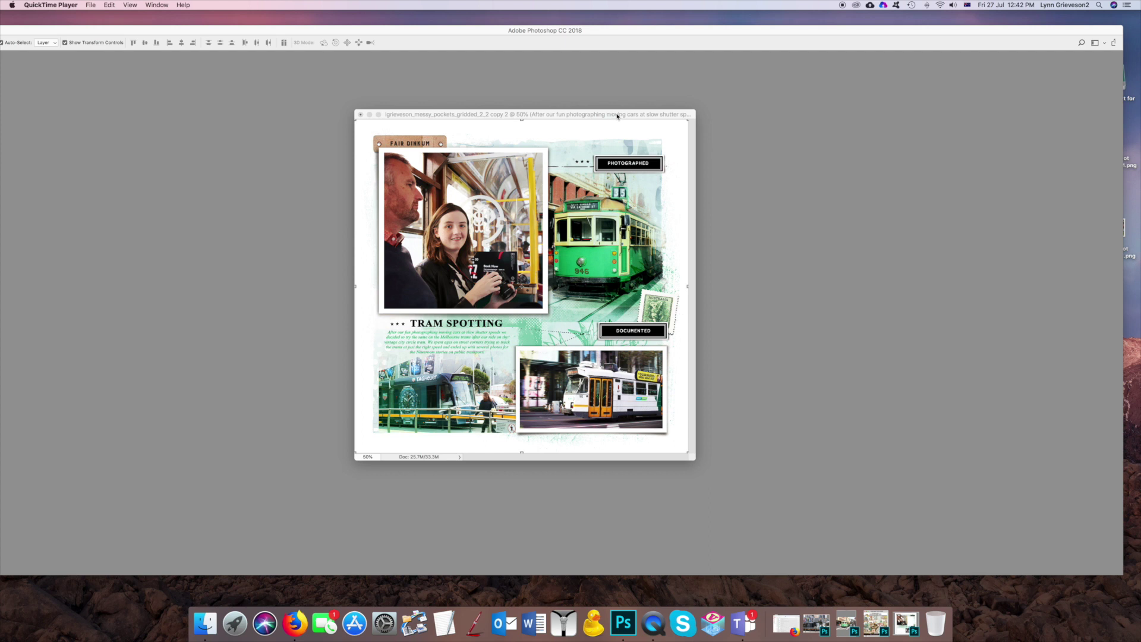
Move the finished layout aside and restore the layout copy and IMG_2491.JPG from the Dock
{"action": "left_click_drag", "start_coordinate": [622, 116], "coordinate": [358, 101]}
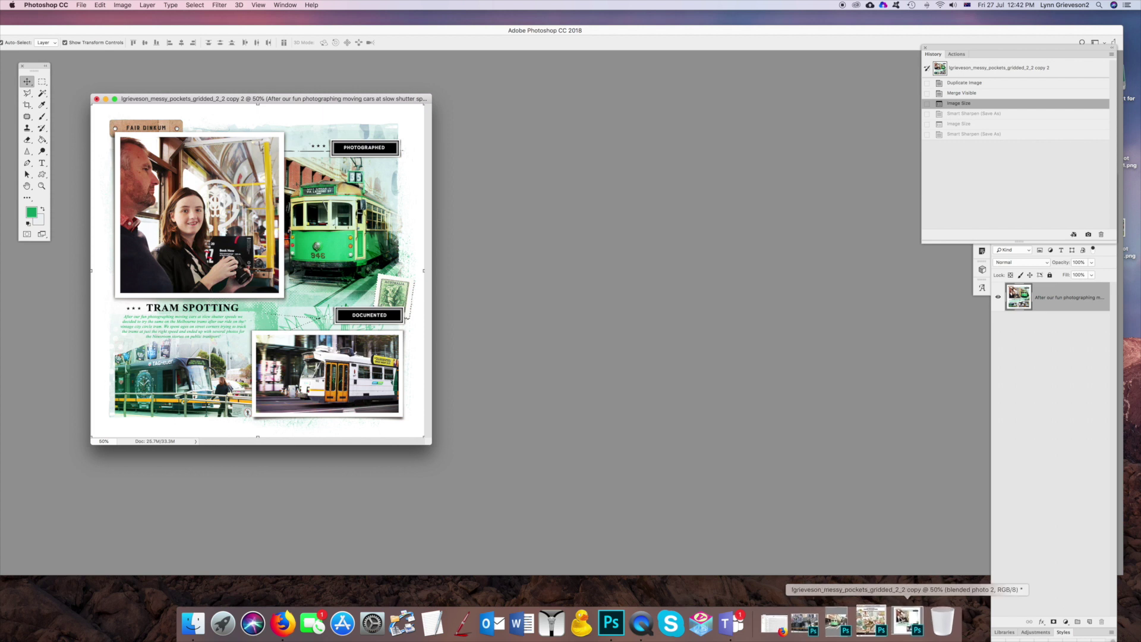
{"action": "left_click", "coordinate": [916, 623]}
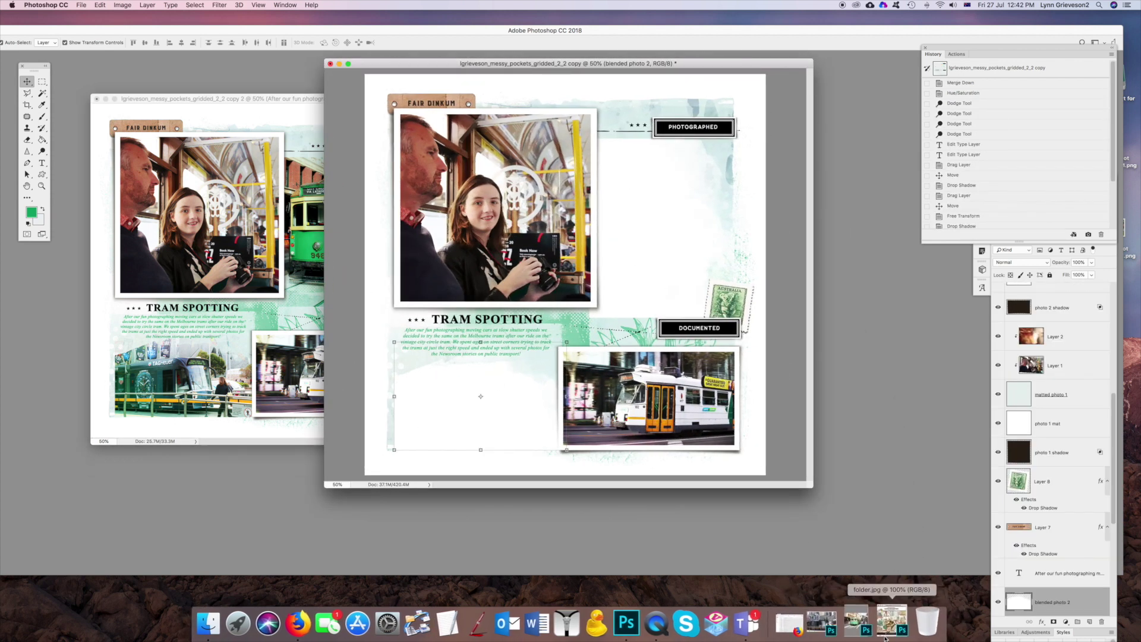
{"action": "left_click", "coordinate": [862, 623]}
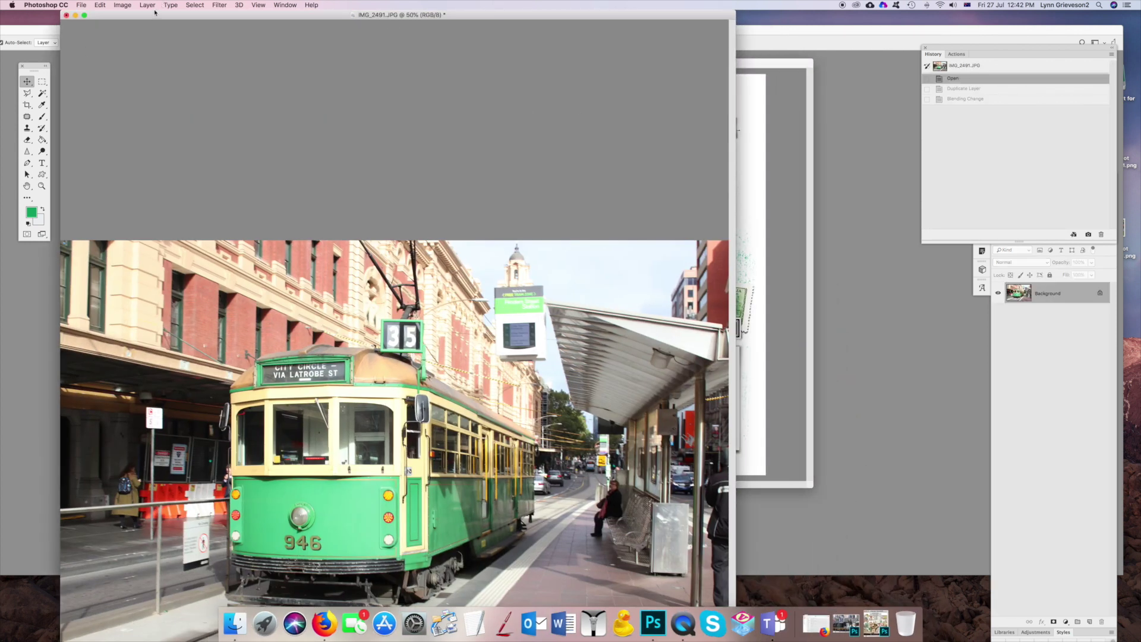
{"action": "left_click_drag", "start_coordinate": [154, 13], "coordinate": [194, 452]}
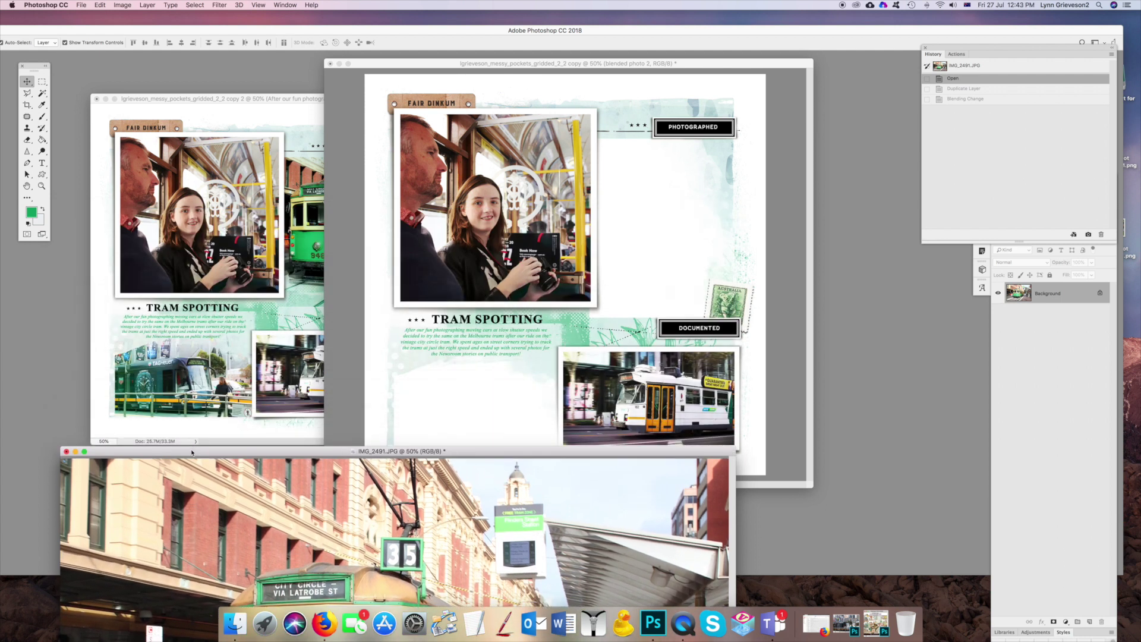
Fit IMG_2491.JPG to its window and apply Smart Sharpen to the tram photo
{"action": "double_click", "coordinate": [196, 440]}
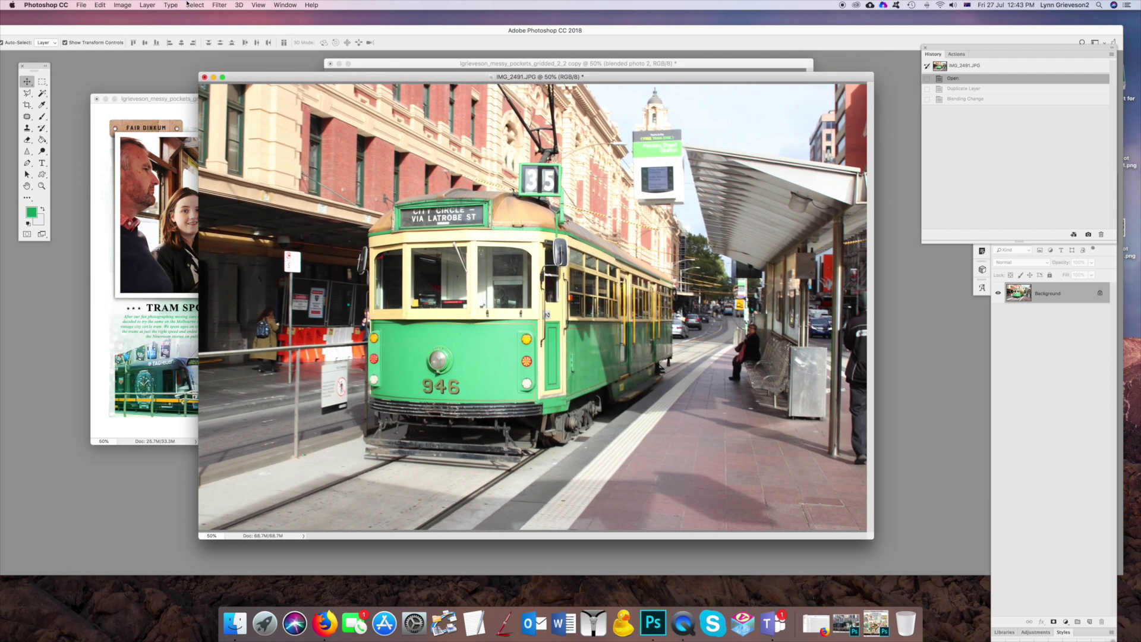
{"action": "left_click", "coordinate": [146, 4]}
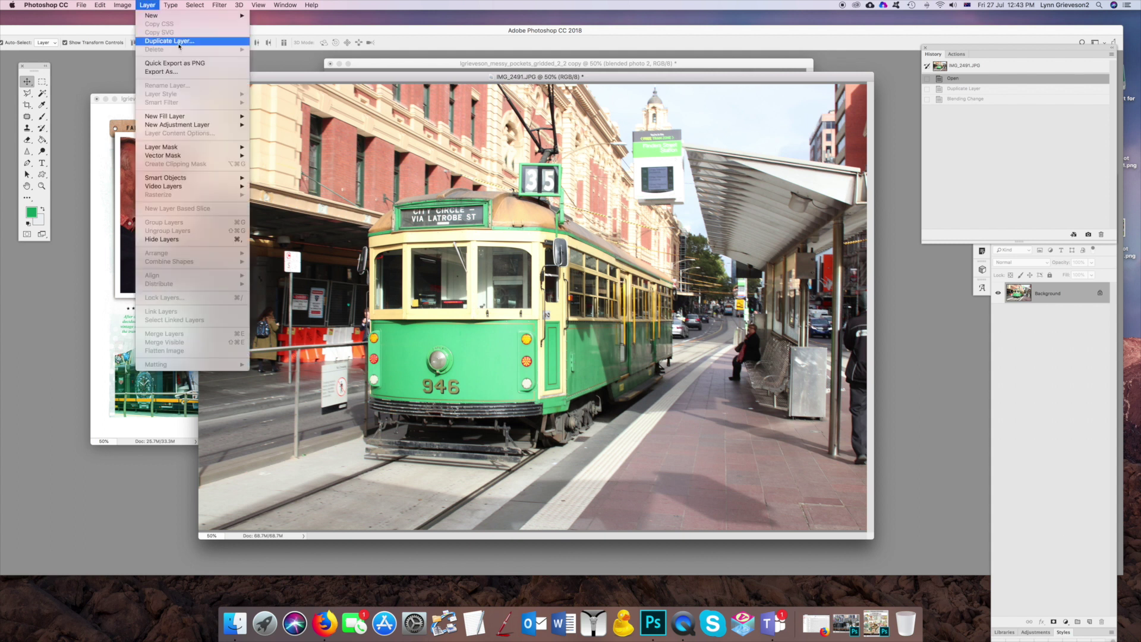
{"action": "mouse_move", "coordinate": [219, 4]}
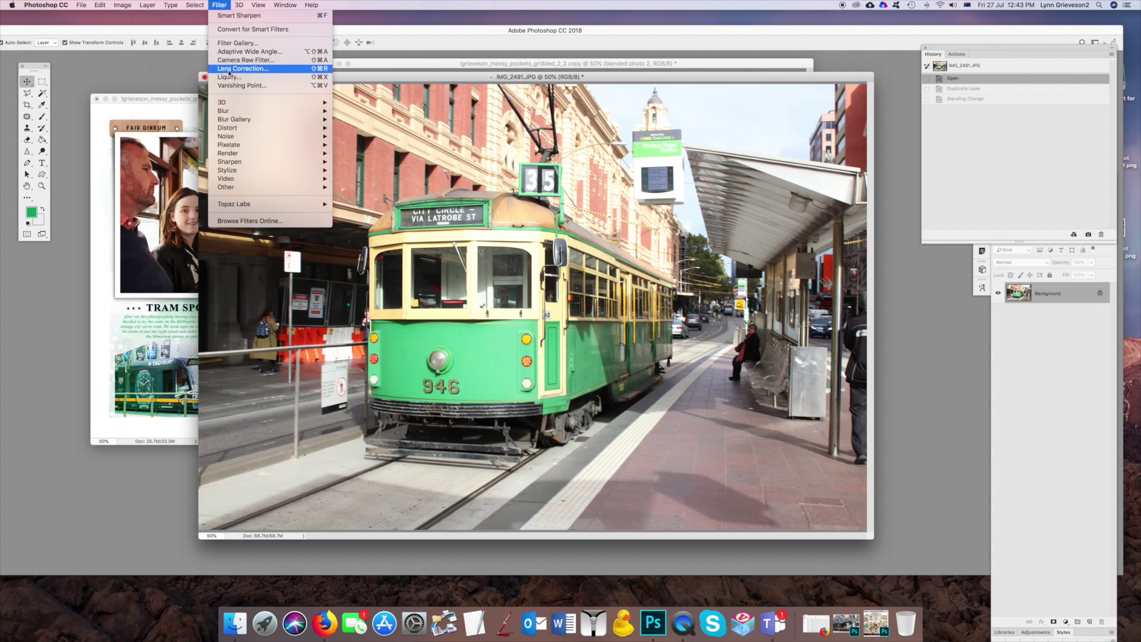
{"action": "left_click", "coordinate": [228, 16]}
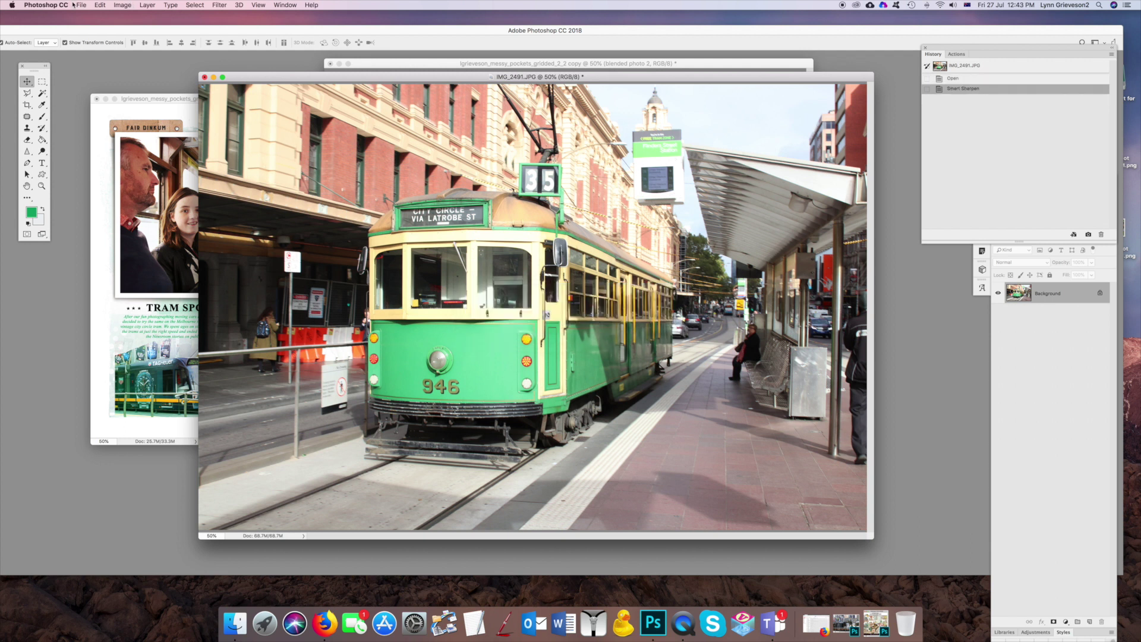
{"action": "left_click", "coordinate": [146, 5]}
Duplicate the photo's background layer and set the copy's blend mode to Multiply
{"action": "left_click", "coordinate": [164, 38]}
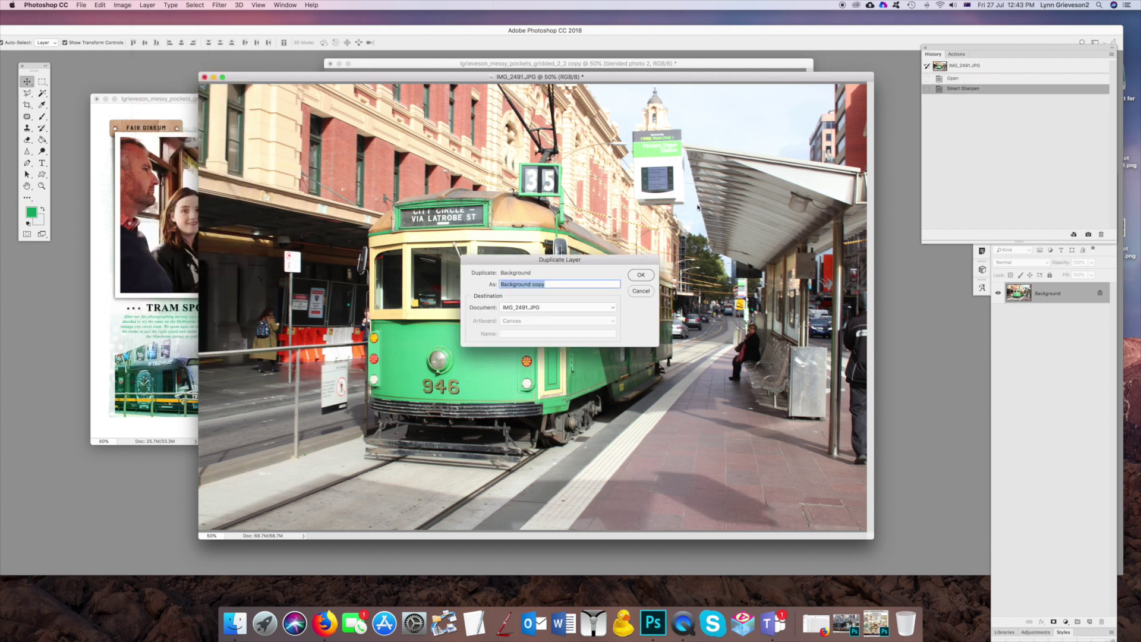
{"action": "left_click", "coordinate": [641, 275]}
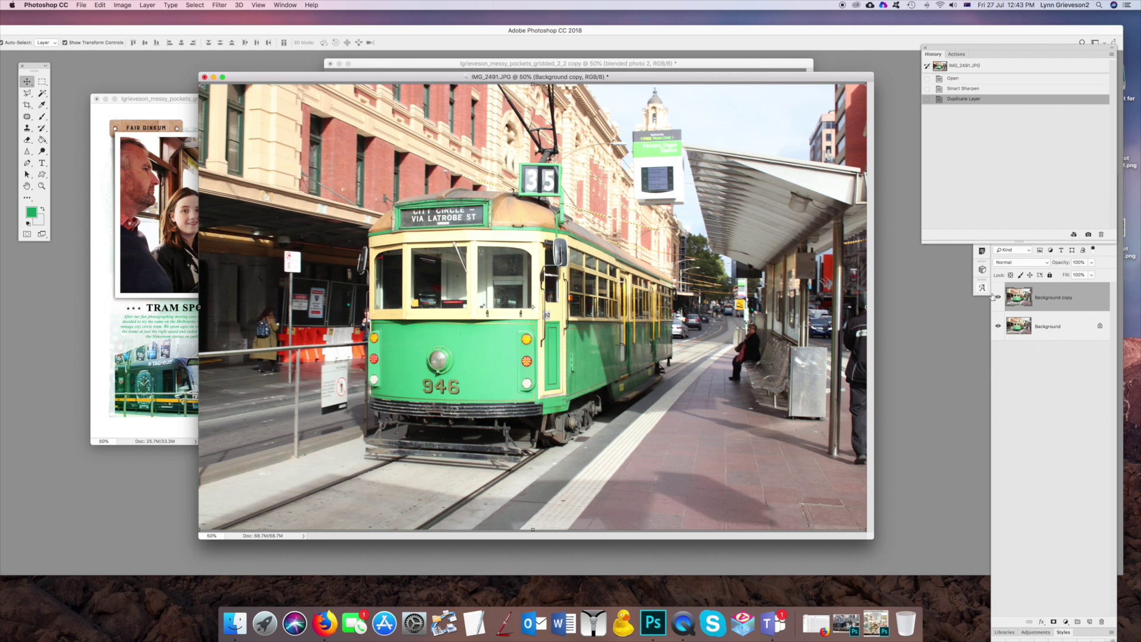
{"action": "left_click", "coordinate": [1045, 265]}
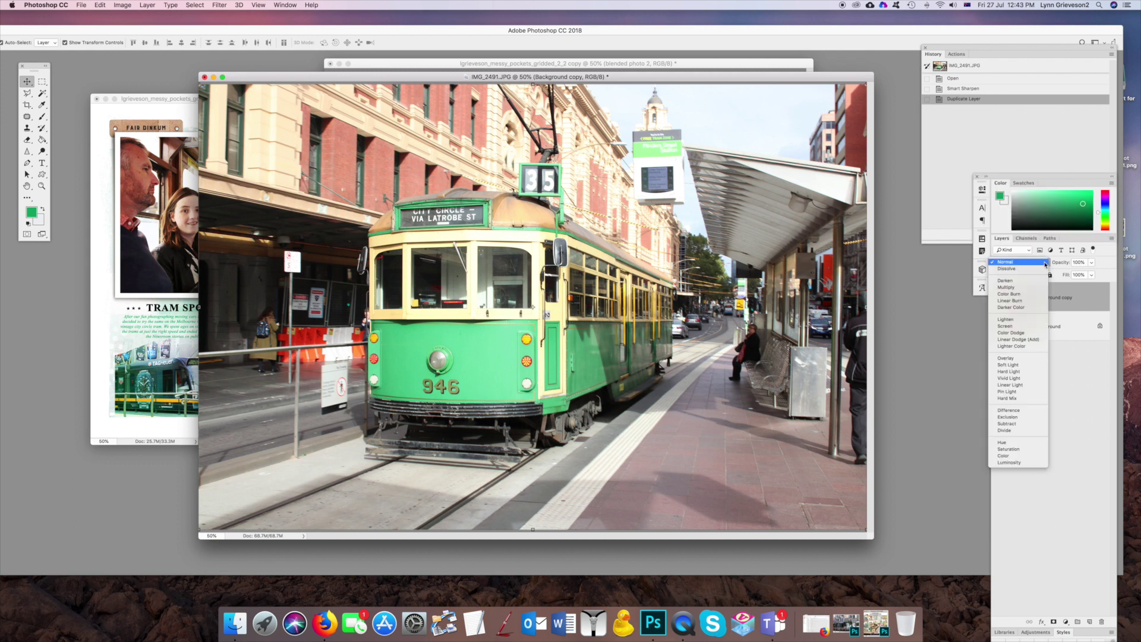
{"action": "left_click", "coordinate": [1026, 286]}
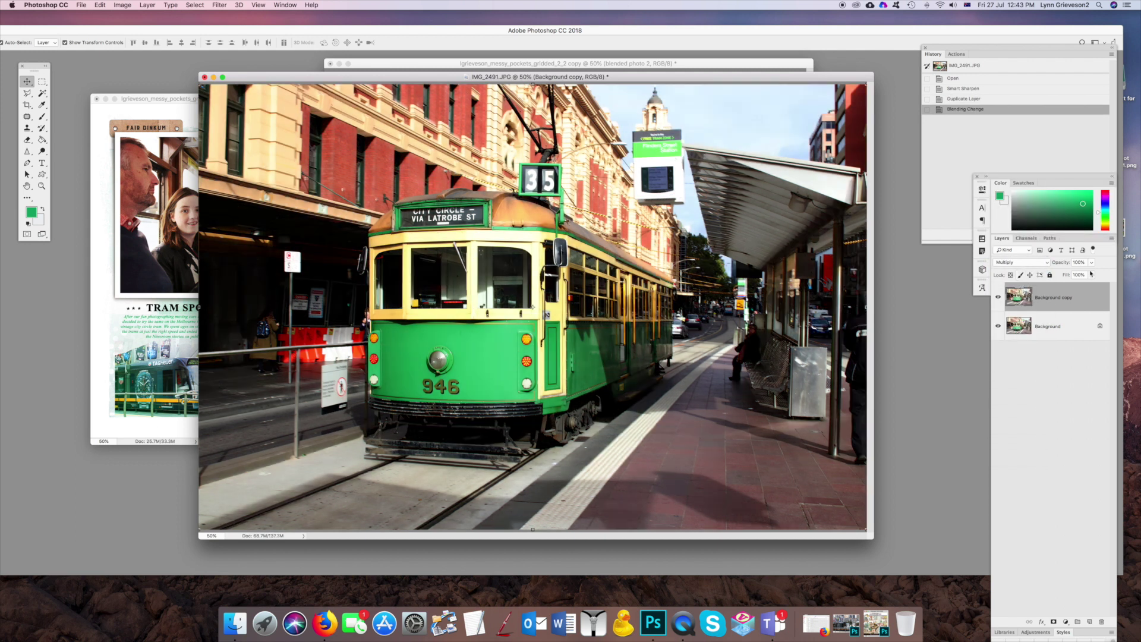
Desaturate the Multiply copy to saturation -46 and lower its opacity to 72%
{"action": "key", "text": "super+u"}
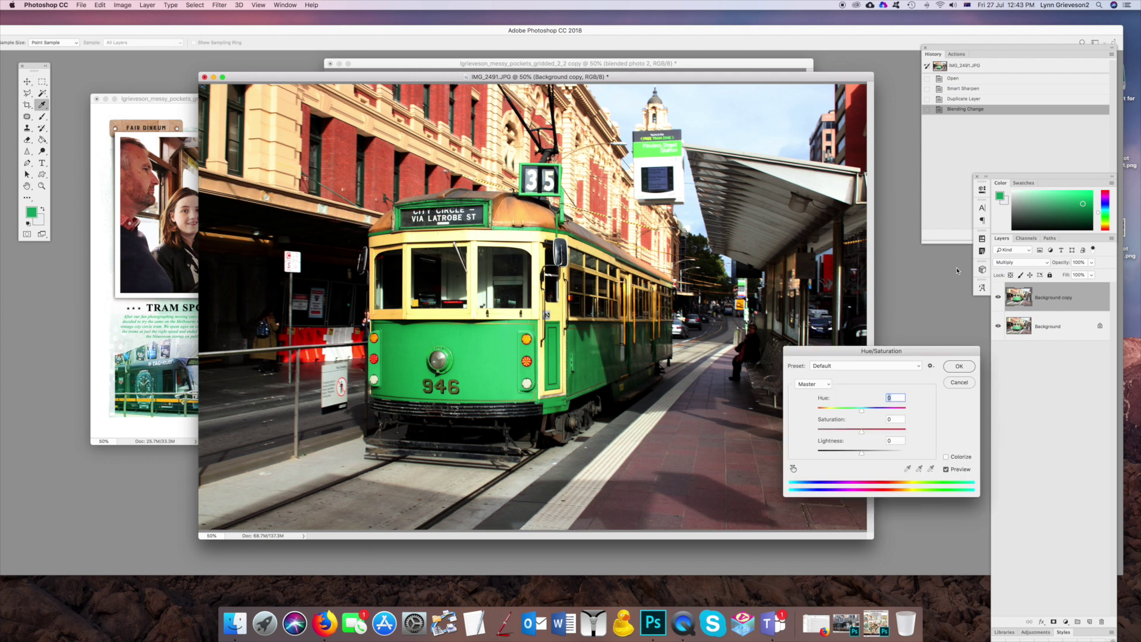
{"action": "left_click_drag", "start_coordinate": [861, 430], "coordinate": [842, 431]}
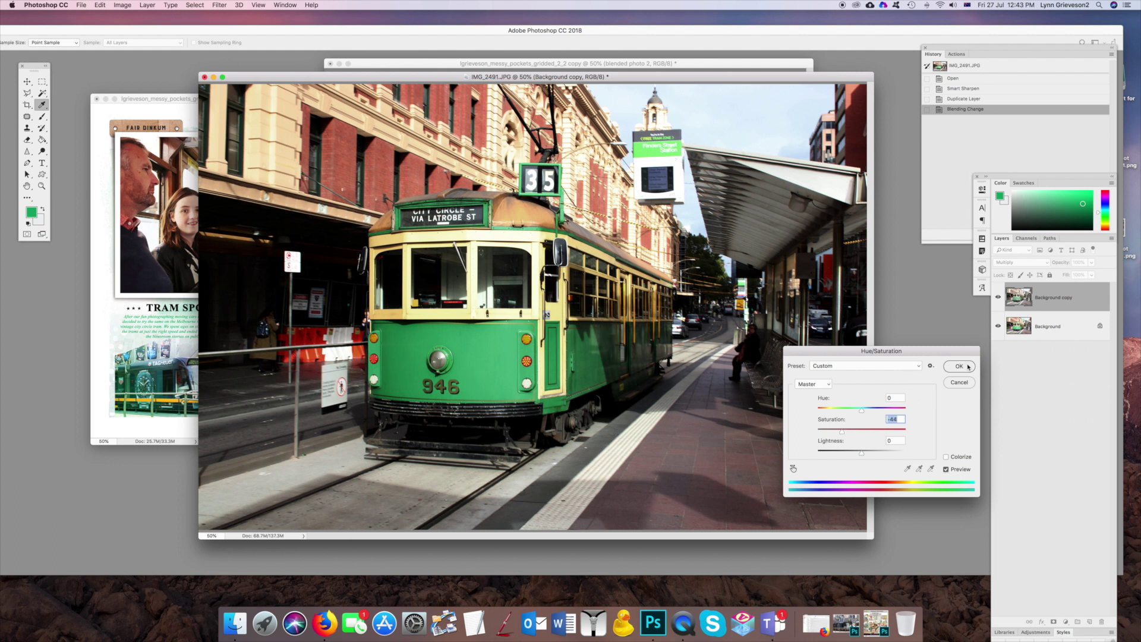
{"action": "left_click", "coordinate": [968, 367]}
{"action": "key", "text": "v"}
{"action": "left_click", "coordinate": [1091, 262]}
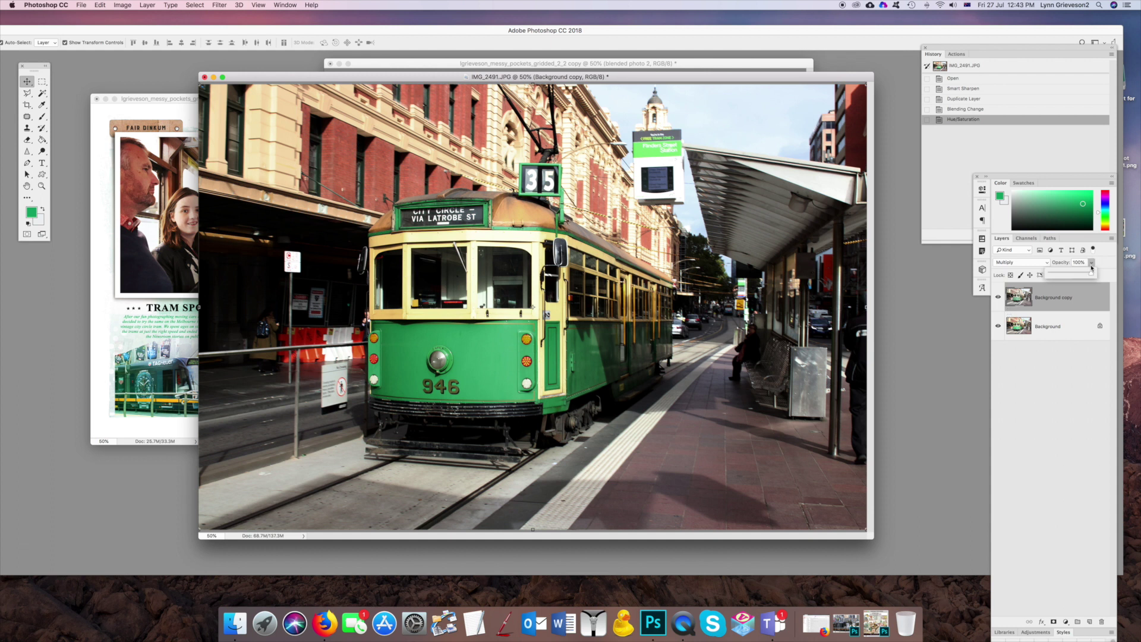
{"action": "left_click_drag", "start_coordinate": [1091, 268], "coordinate": [1081, 274]}
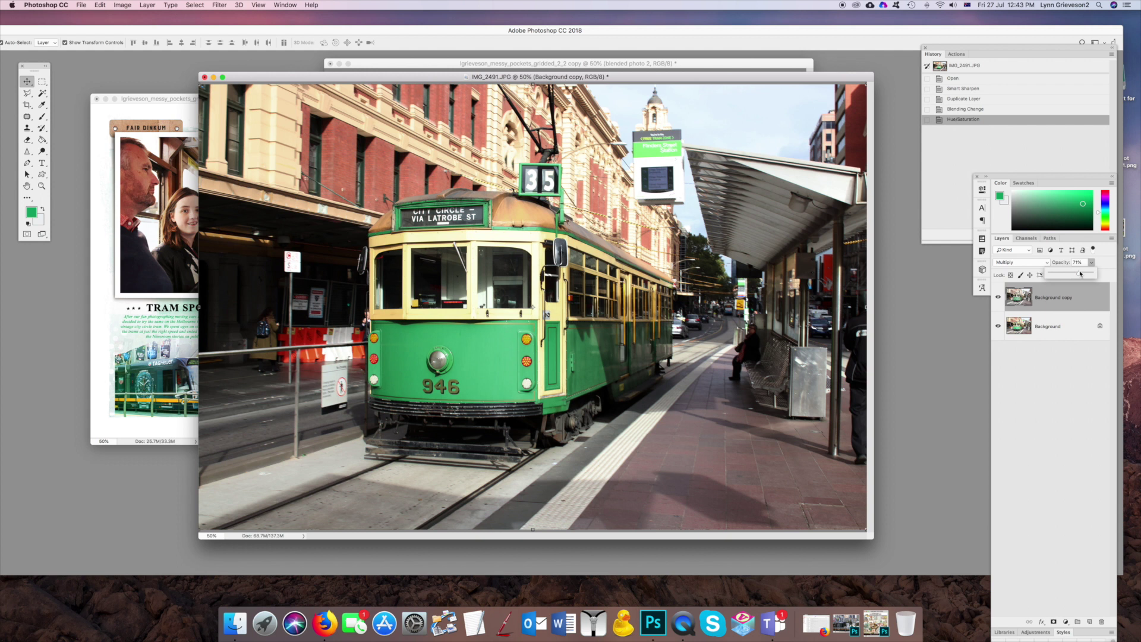
{"action": "left_click_drag", "start_coordinate": [1081, 274], "coordinate": [1080, 274]}
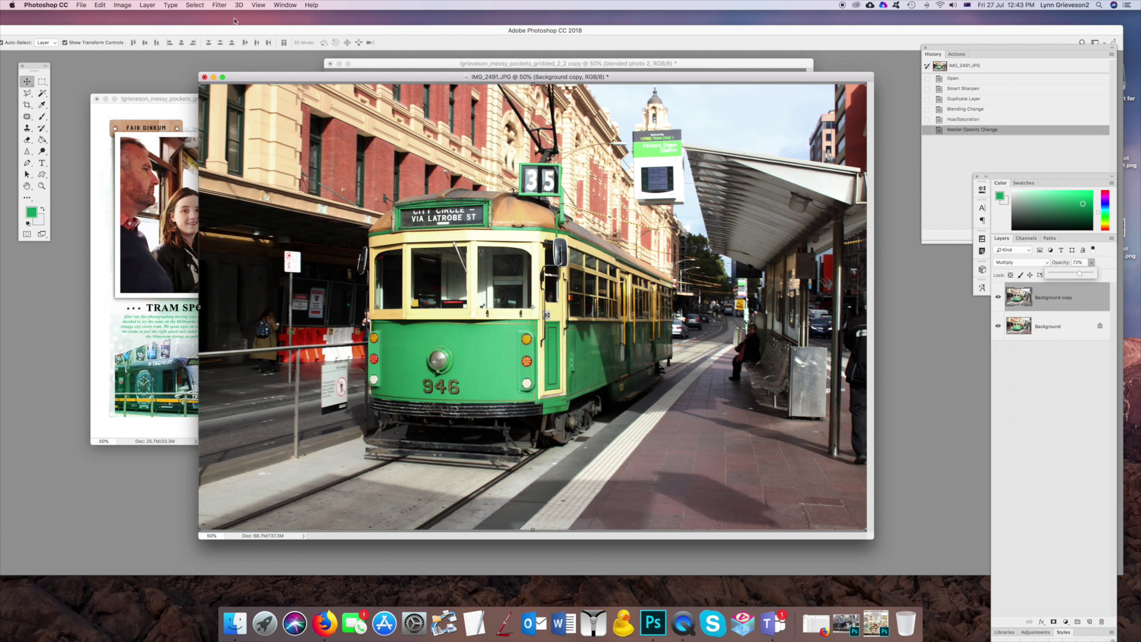
Merge the visible layers into one and bring the working layout to the front
{"action": "left_click", "coordinate": [148, 5]}
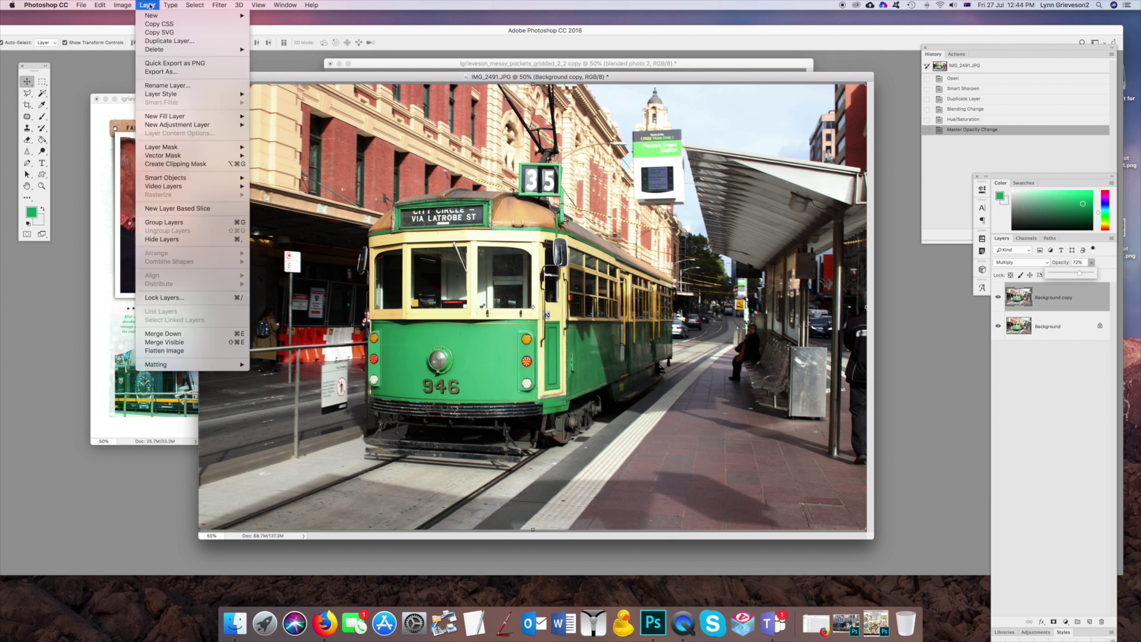
{"action": "left_click", "coordinate": [201, 343]}
{"action": "left_click_drag", "start_coordinate": [369, 96], "coordinate": [378, 356]}
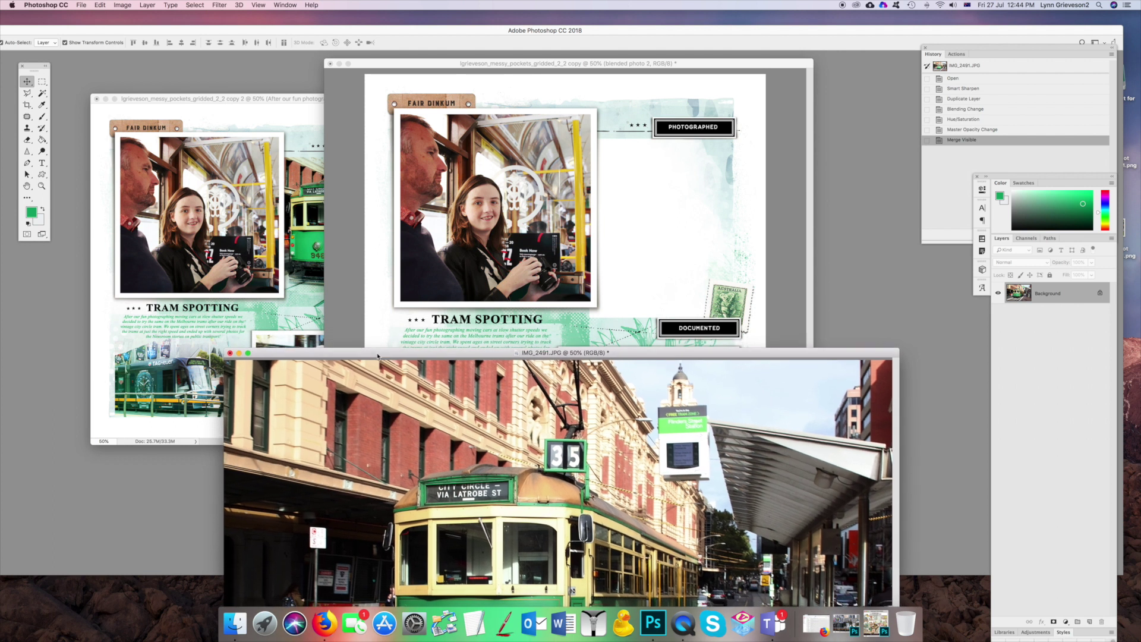
{"action": "left_click", "coordinate": [626, 166]}
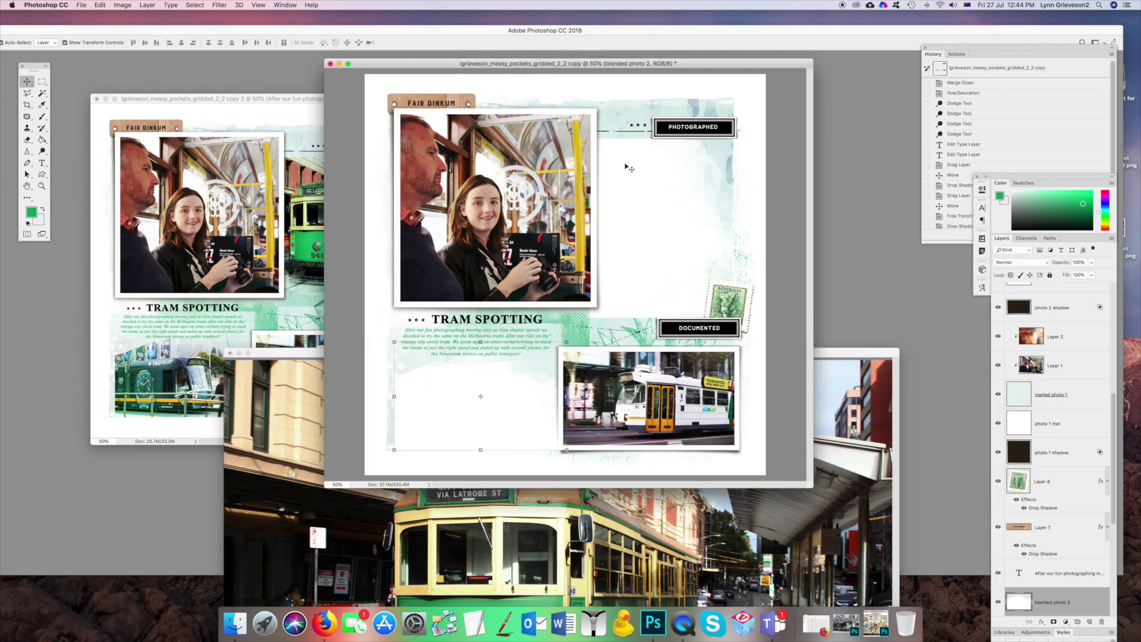
Drag the tram photo into the layout as Layer 9 and scale it into the top-right spot
{"action": "left_click", "coordinate": [460, 525]}
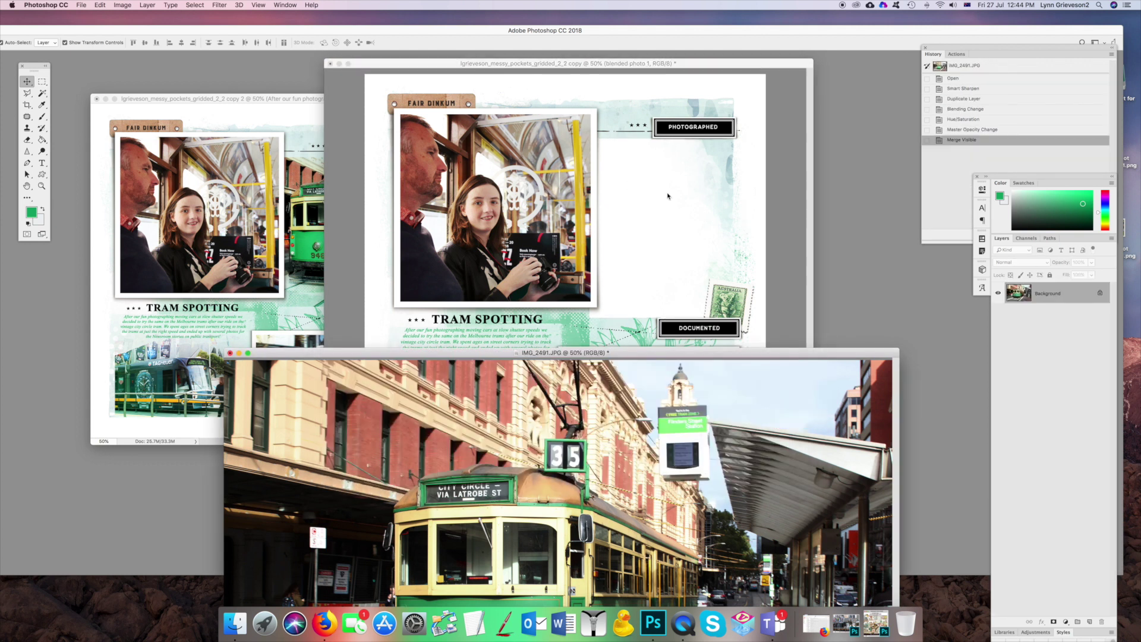
{"action": "left_click_drag", "start_coordinate": [668, 196], "coordinate": [638, 209]}
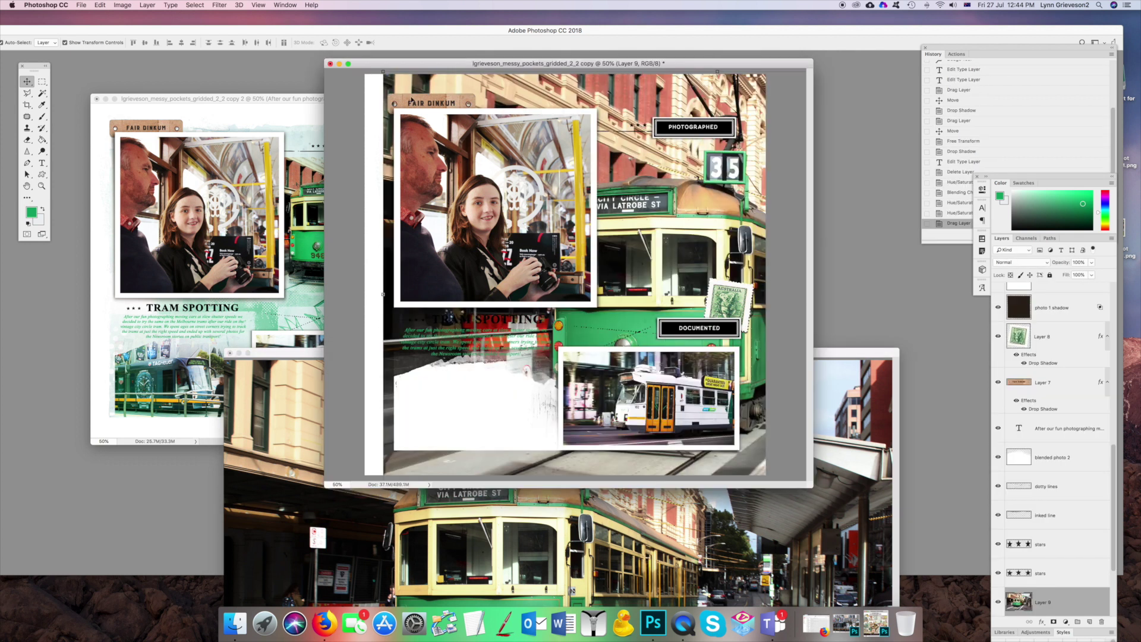
{"action": "left_click_drag", "start_coordinate": [383, 72], "coordinate": [729, 302]}
{"action": "left_click_drag", "start_coordinate": [642, 435], "coordinate": [744, 330]}
{"action": "left_click_drag", "start_coordinate": [673, 244], "coordinate": [558, 176]}
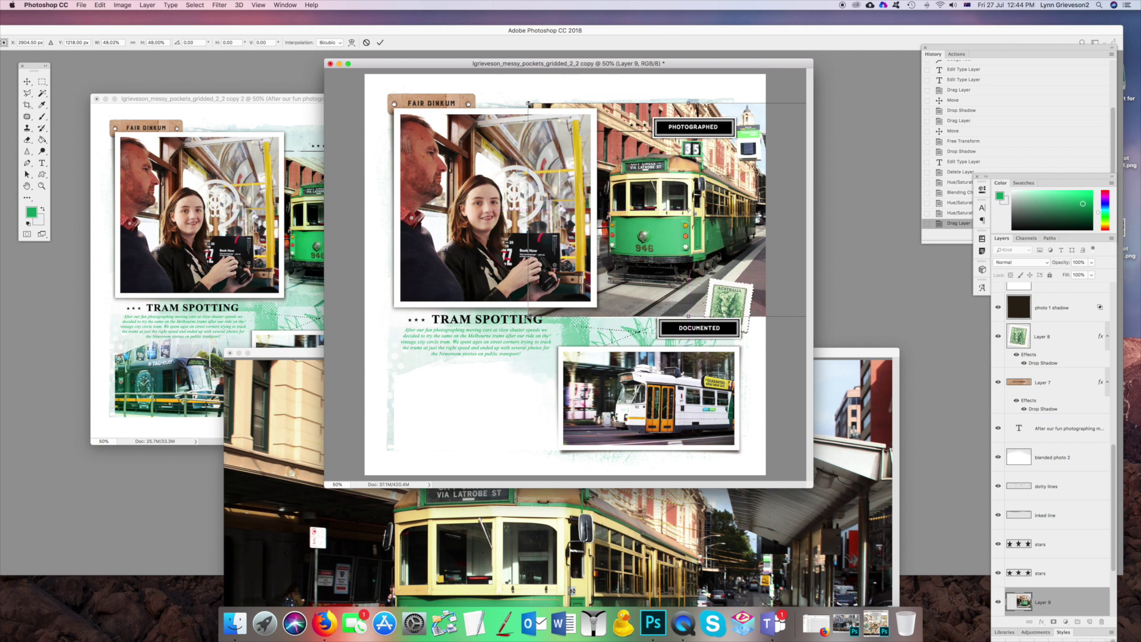
{"action": "left_click_drag", "start_coordinate": [529, 103], "coordinate": [539, 127]}
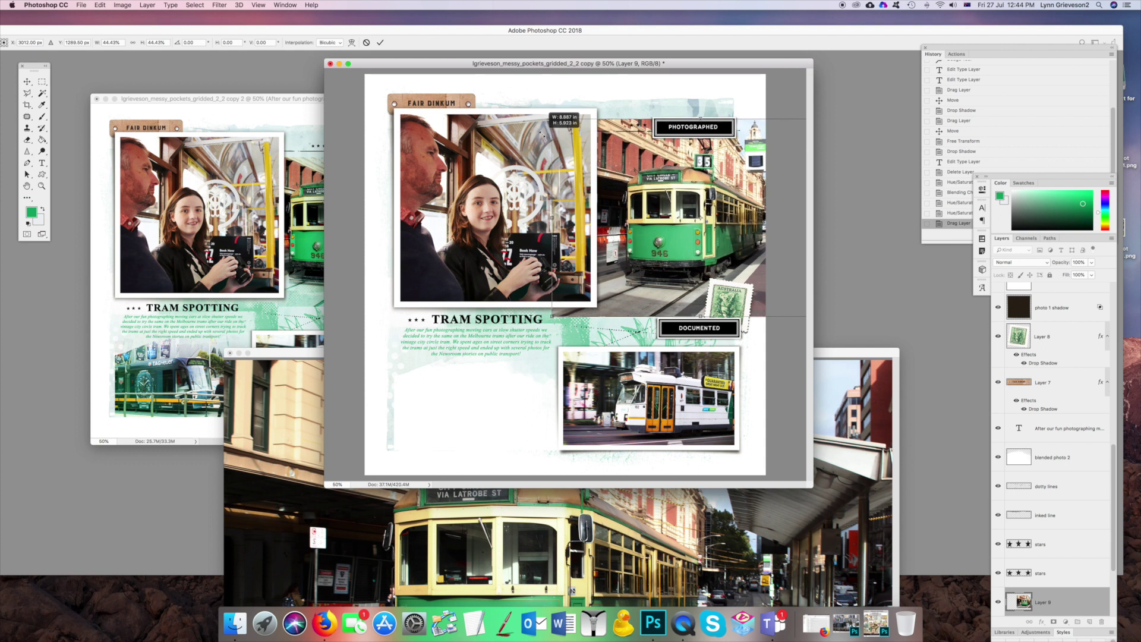
{"action": "left_click_drag", "start_coordinate": [542, 133], "coordinate": [547, 144]}
{"action": "left_click_drag", "start_coordinate": [636, 208], "coordinate": [608, 205]}
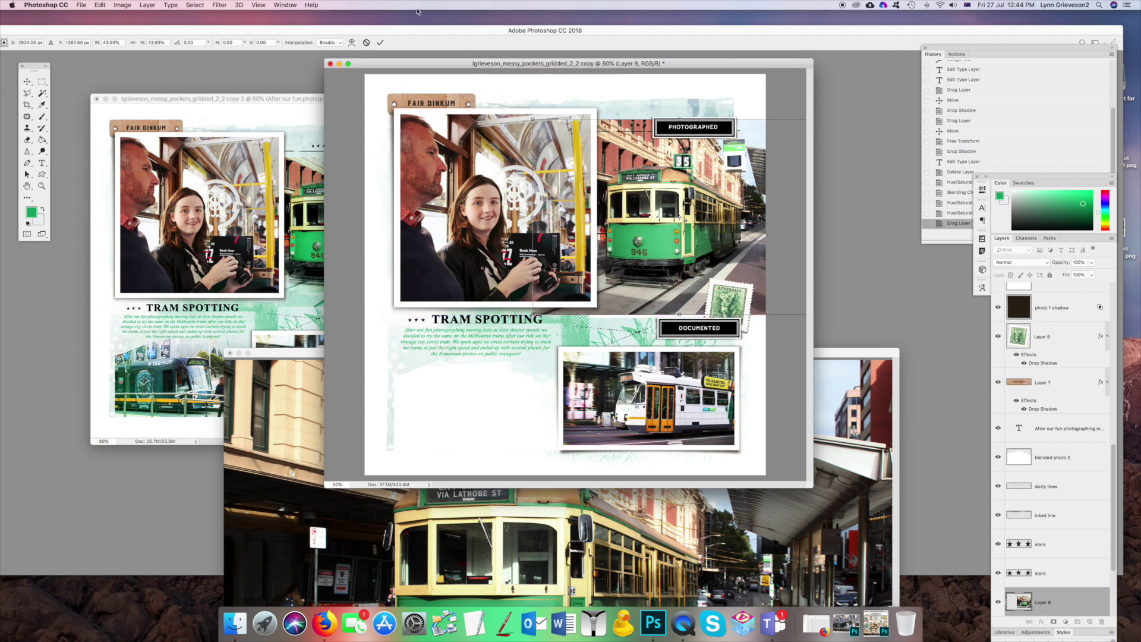
Commit the tram photo's transform and clip it to the blended photo 1 layer
{"action": "left_click", "coordinate": [380, 42]}
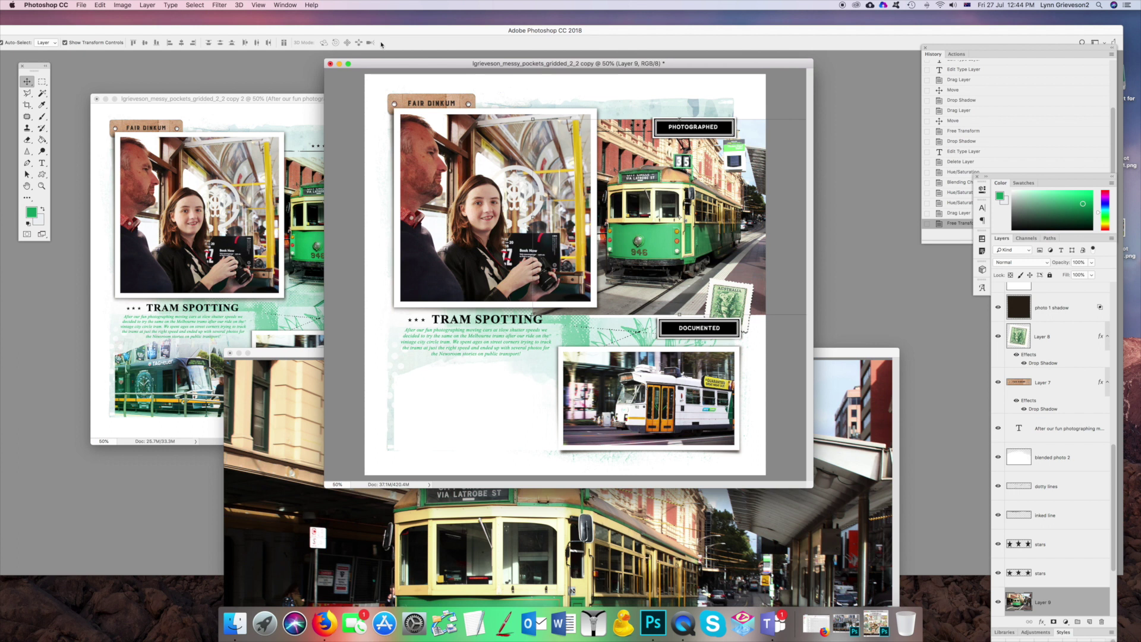
{"action": "scroll", "coordinate": [1053, 514], "scroll_direction": "down", "scroll_amount": 5}
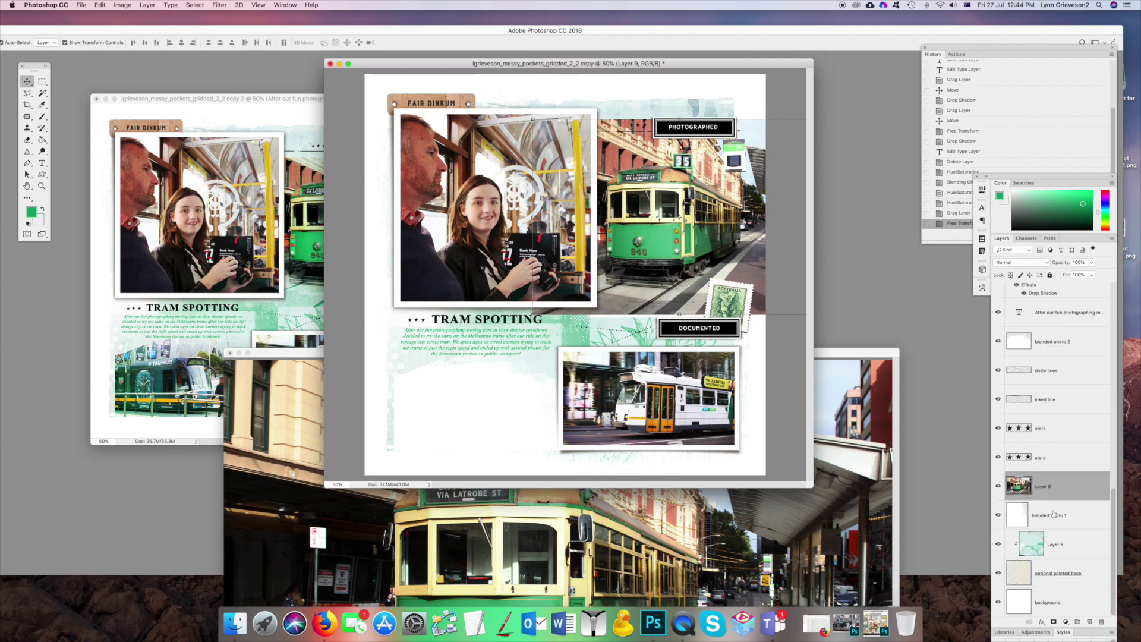
{"action": "left_click_drag", "start_coordinate": [1053, 515], "coordinate": [1058, 498]}
{"action": "left_click", "coordinate": [1058, 498], "text": "alt"}
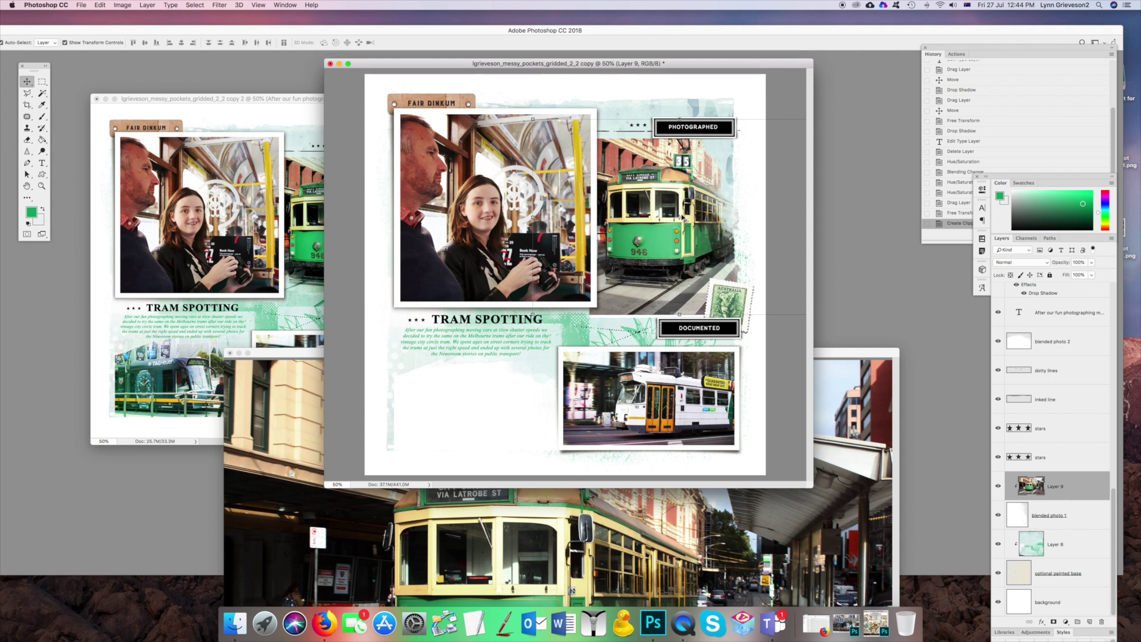
Nudge the tram photo slightly lower and merge it down into blended photo 1
{"action": "key", "text": "super+t"}
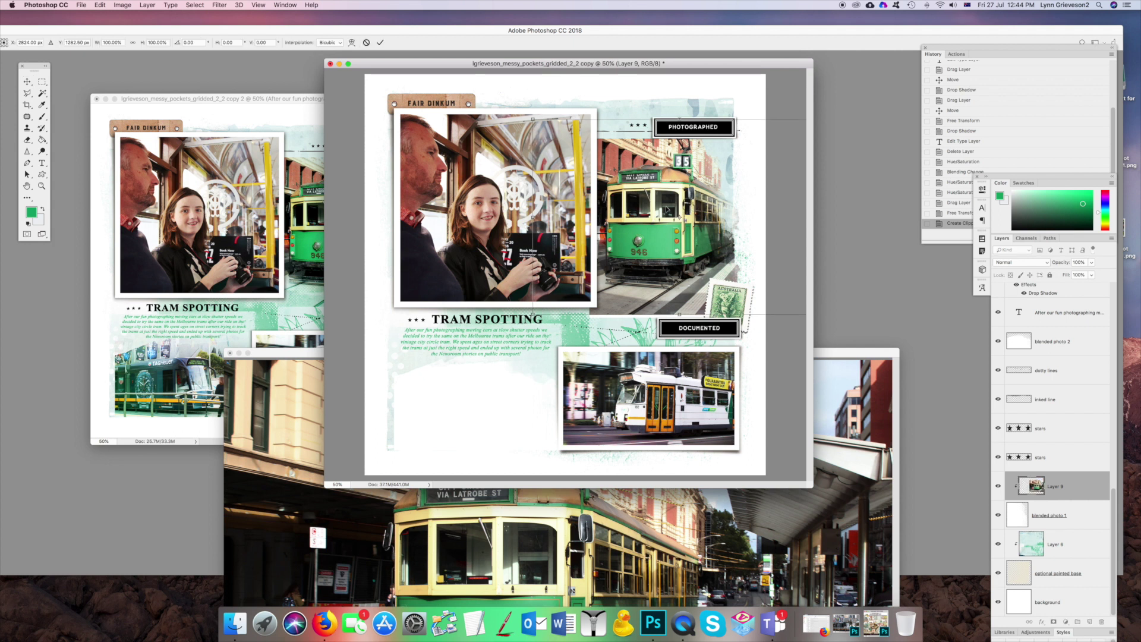
{"action": "left_click_drag", "start_coordinate": [668, 210], "coordinate": [666, 216]}
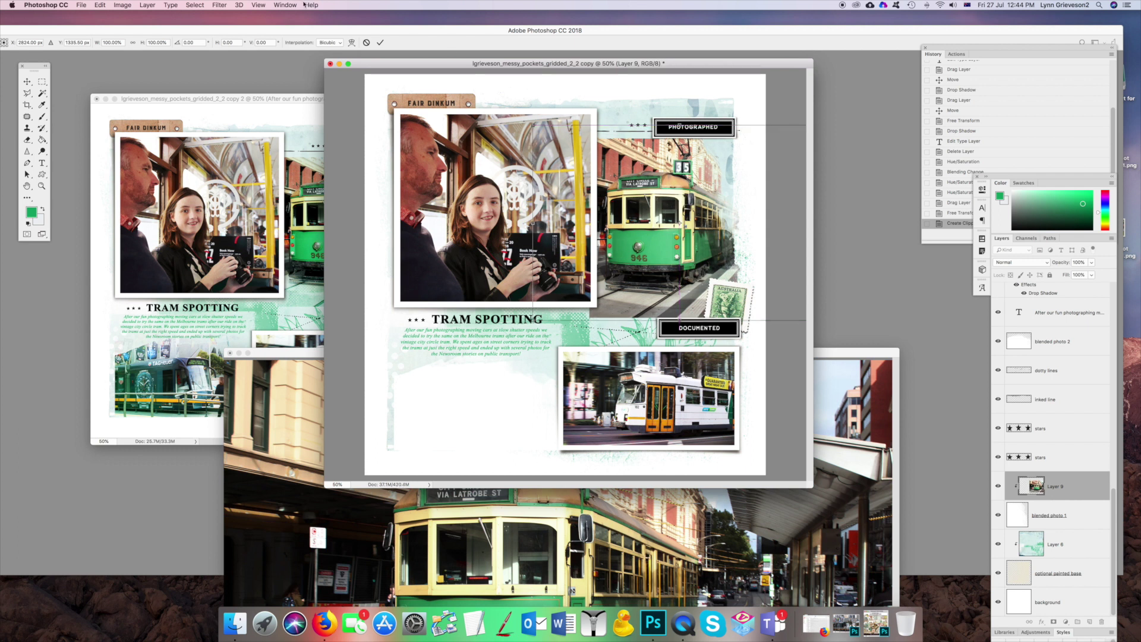
{"action": "left_click", "coordinate": [380, 43]}
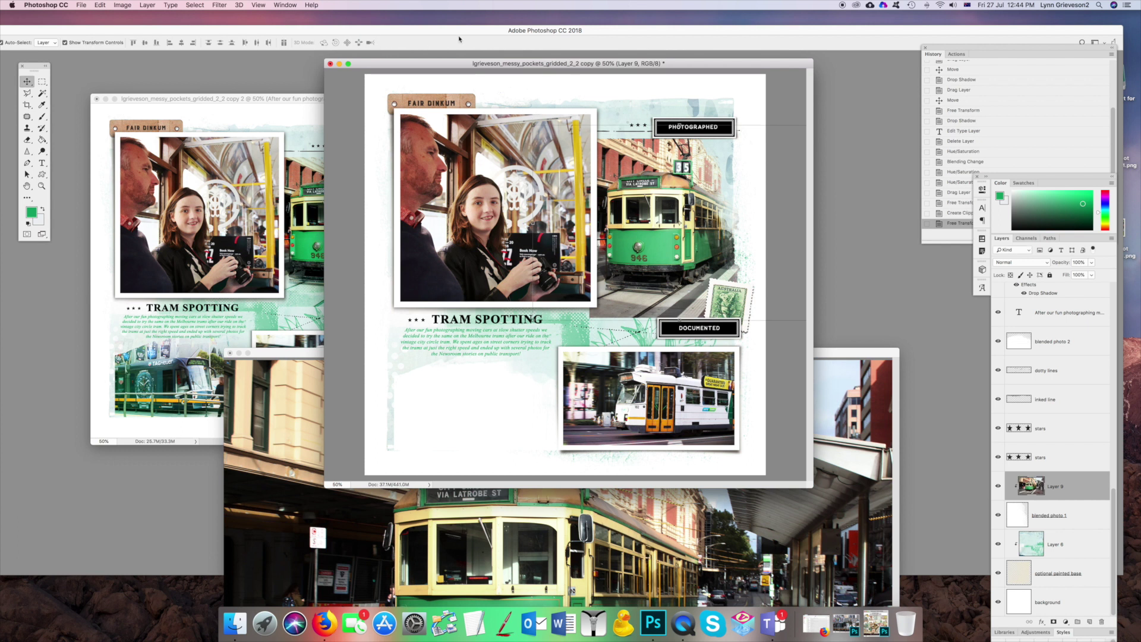
{"action": "left_click", "coordinate": [147, 5]}
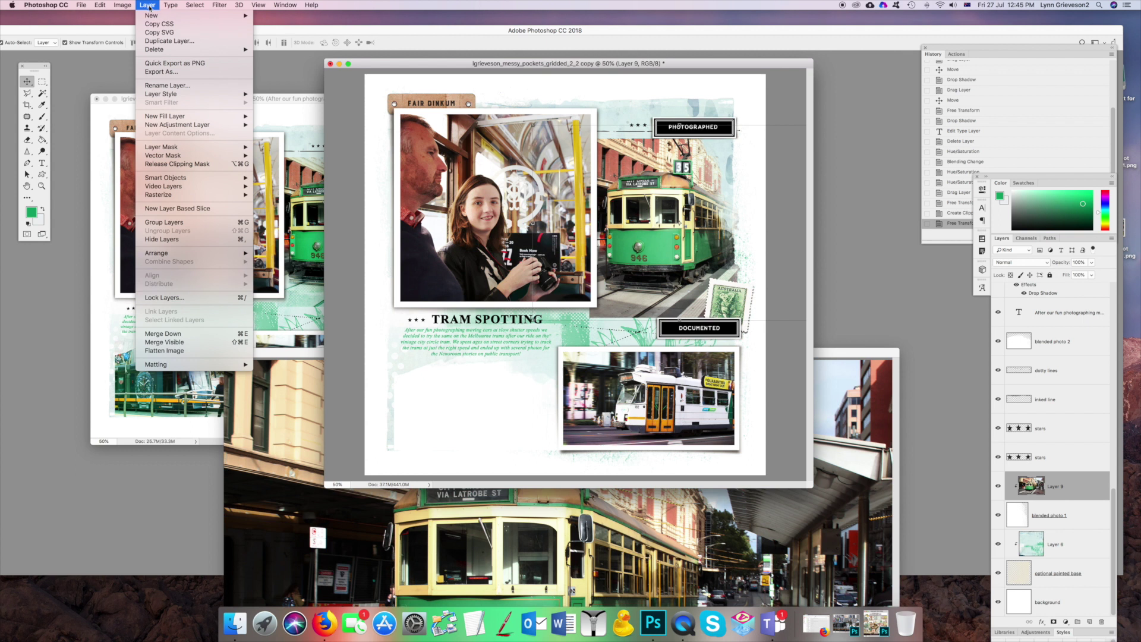
{"action": "left_click", "coordinate": [164, 334]}
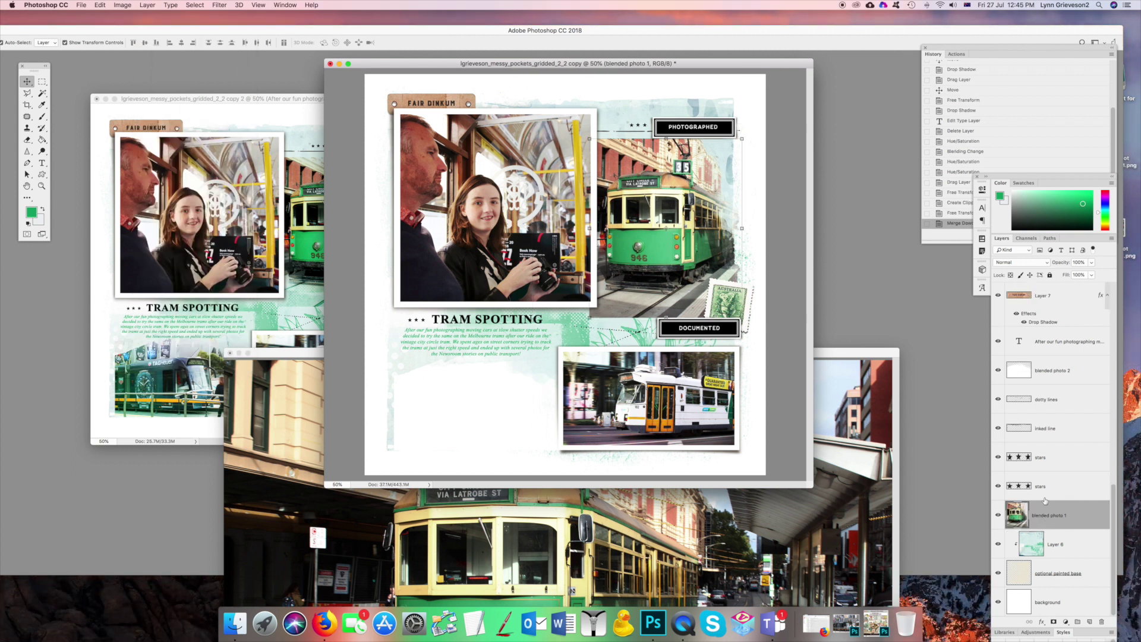
Set blended photo 1 to Color Burn so the tram turns a pale mint green
{"action": "left_click", "coordinate": [1026, 262]}
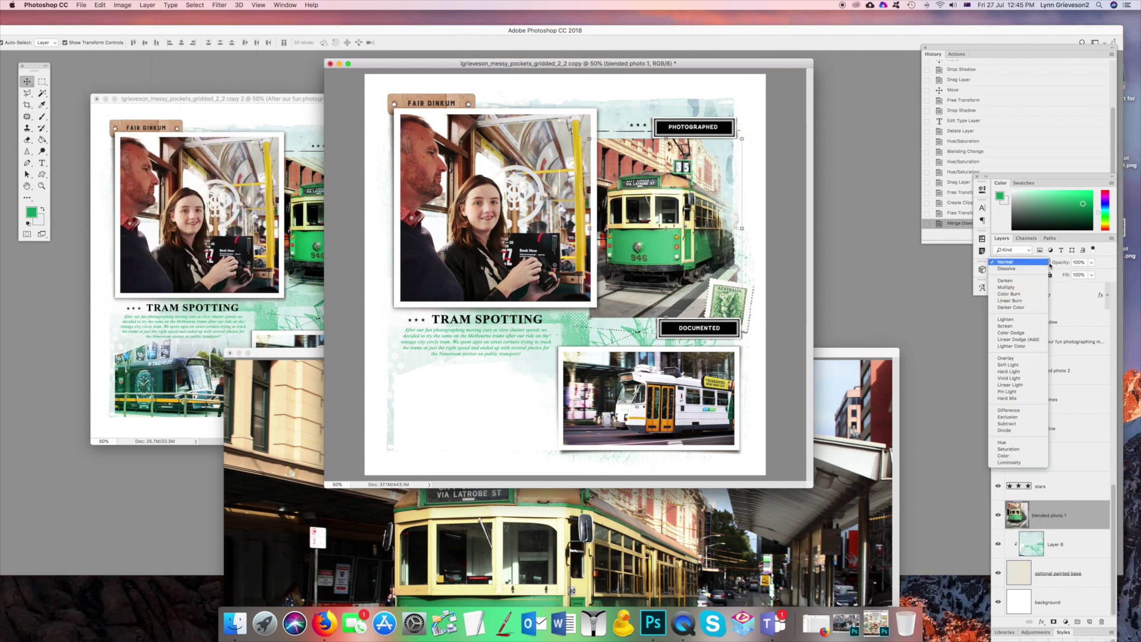
{"action": "left_click", "coordinate": [1010, 294]}
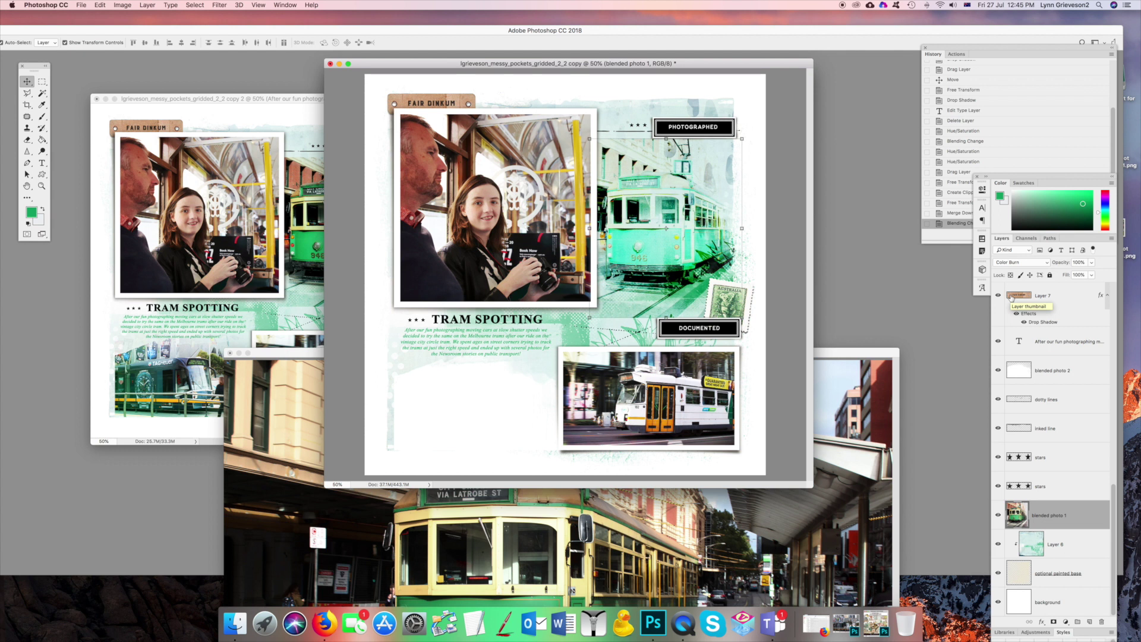
{"action": "left_click", "coordinate": [147, 5]}
Duplicate blended photo 1 and set the copy's blend mode to Multiply
{"action": "left_click", "coordinate": [160, 43]}
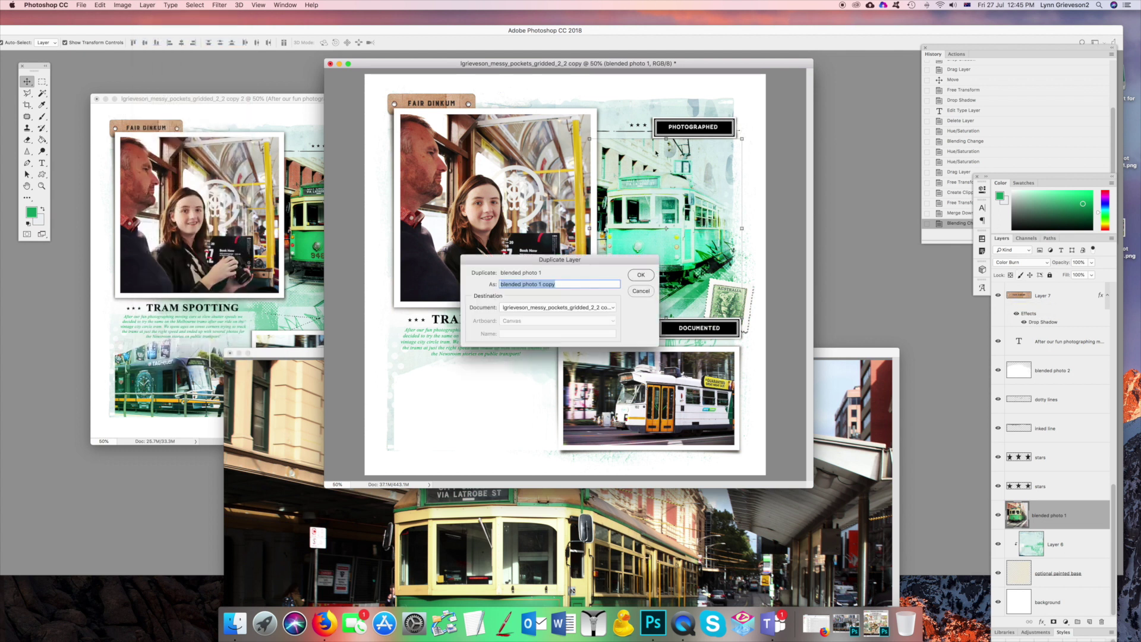
{"action": "left_click", "coordinate": [640, 276]}
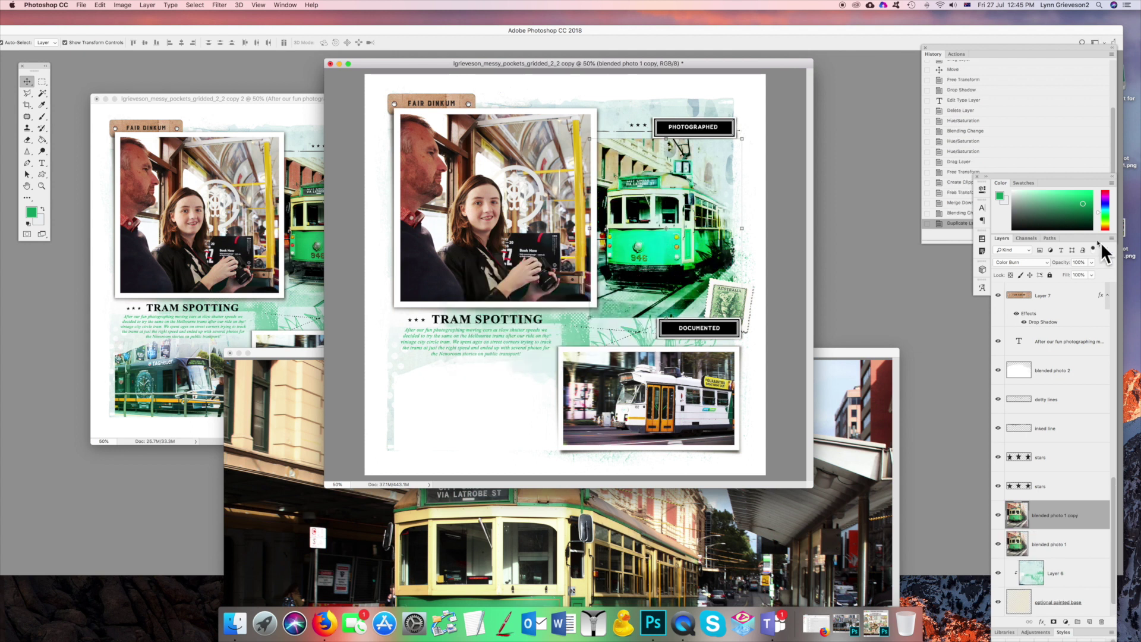
{"action": "left_click", "coordinate": [1046, 264]}
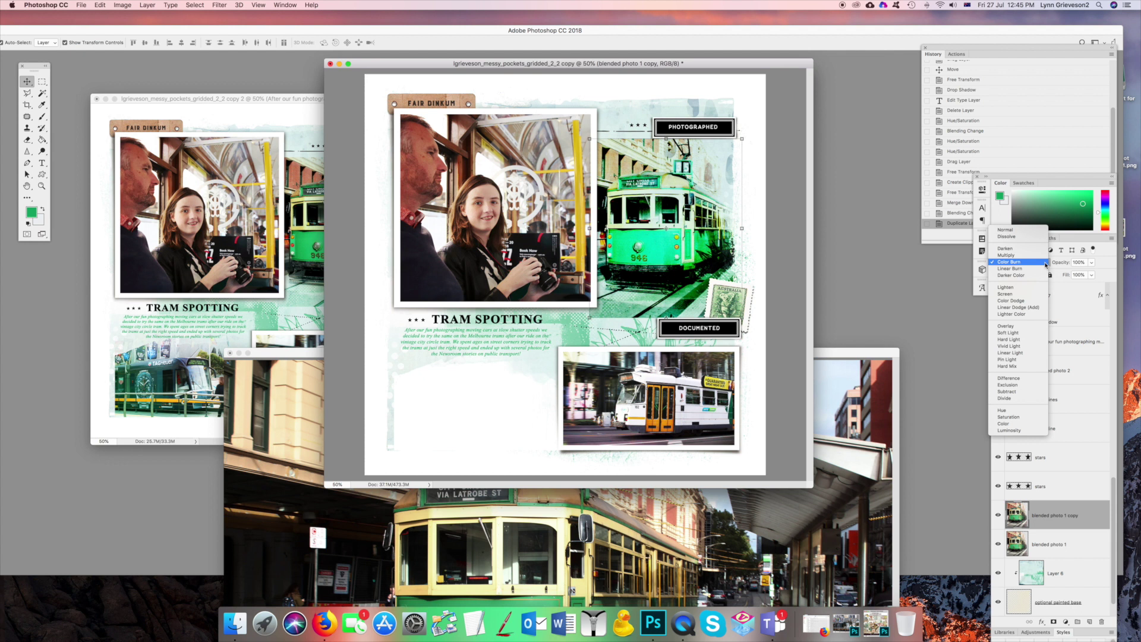
{"action": "left_click", "coordinate": [1035, 255]}
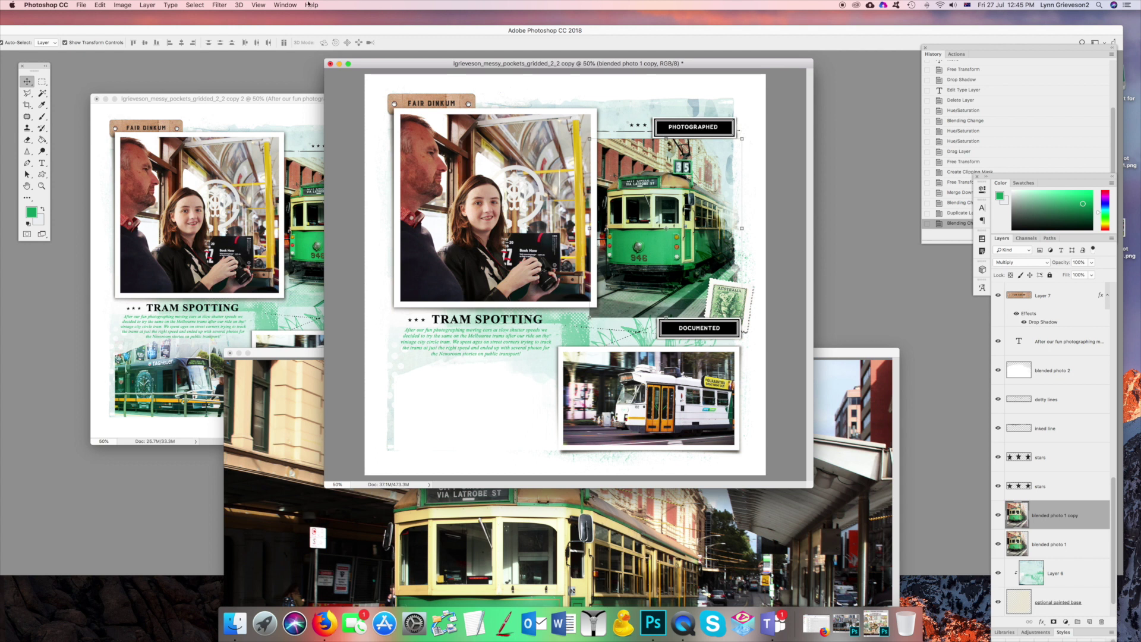
Brighten the copy with Brightness/Contrast at Brightness 30 and increased contrast
{"action": "left_click", "coordinate": [143, 4]}
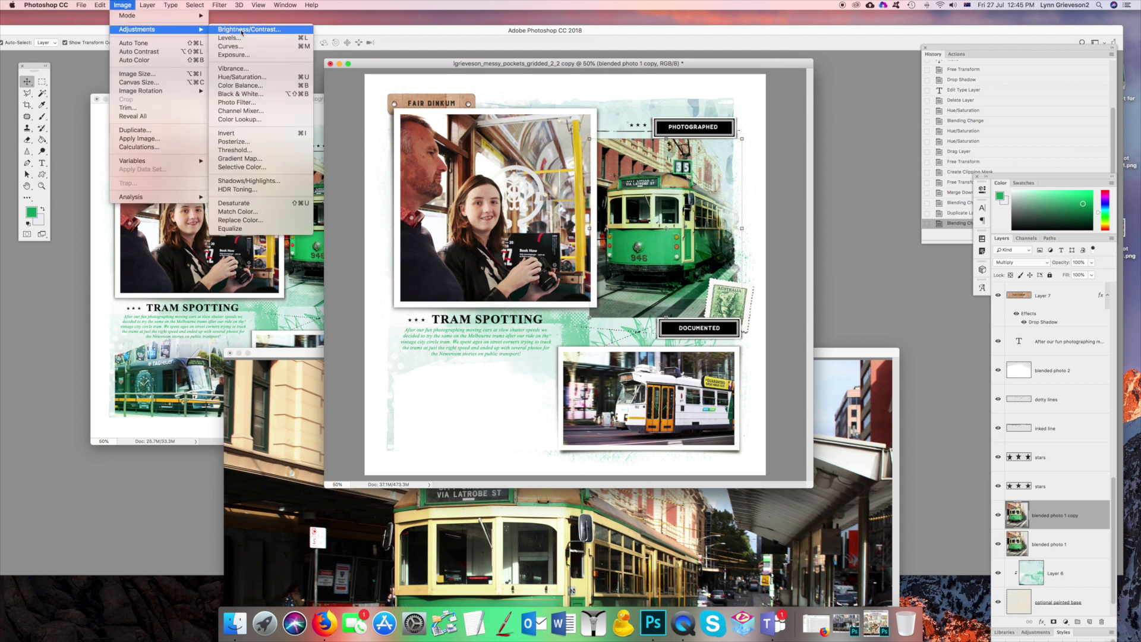
{"action": "left_click", "coordinate": [799, 291]}
{"action": "left_click_drag", "start_coordinate": [761, 310], "coordinate": [762, 310]}
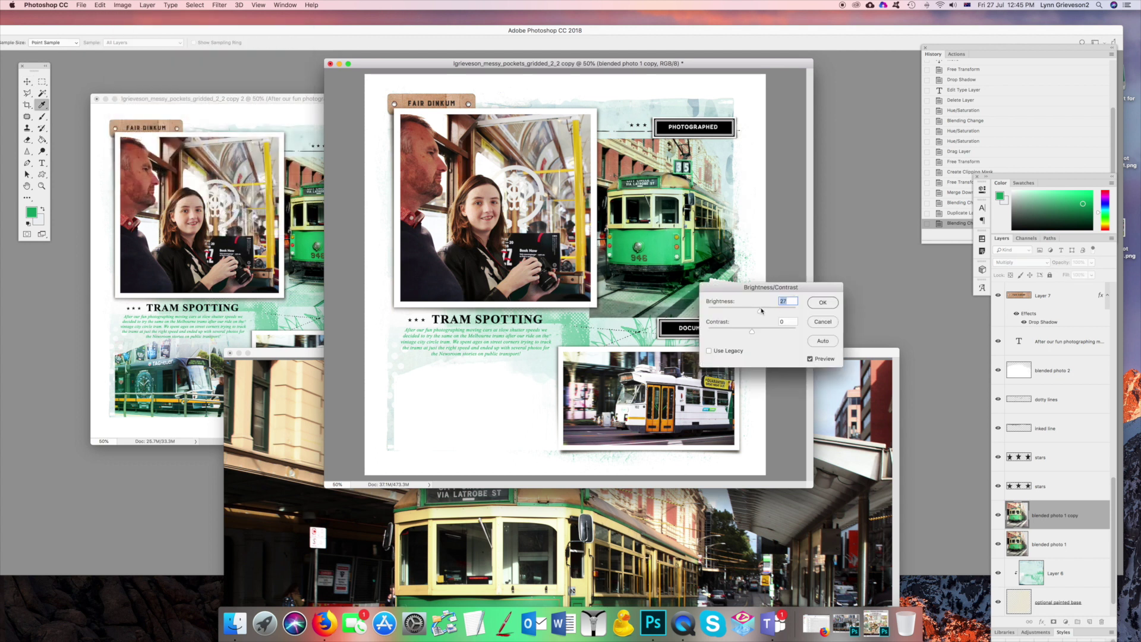
{"action": "left_click", "coordinate": [762, 330]}
{"action": "left_click_drag", "start_coordinate": [763, 331], "coordinate": [771, 332]}
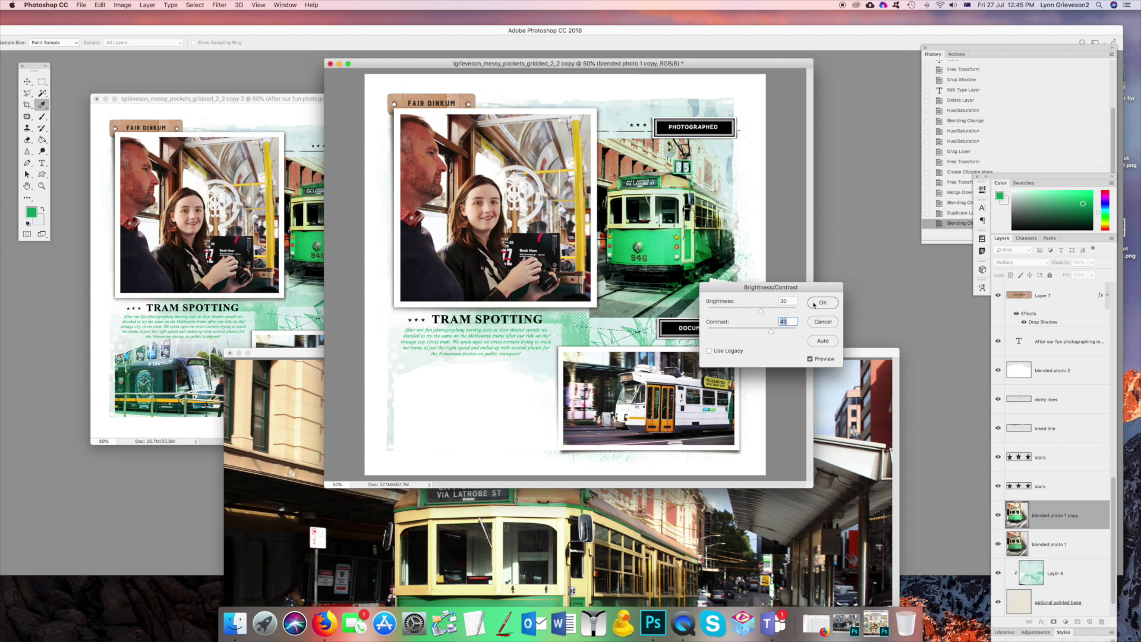
{"action": "left_click", "coordinate": [812, 304]}
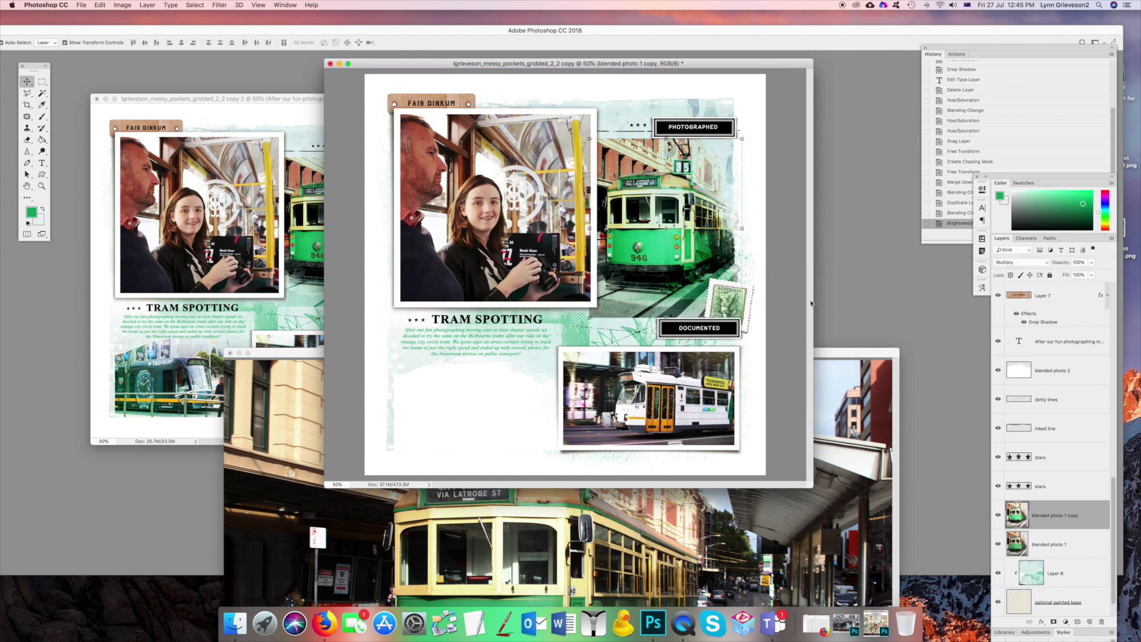
{"action": "left_click", "coordinate": [27, 139]}
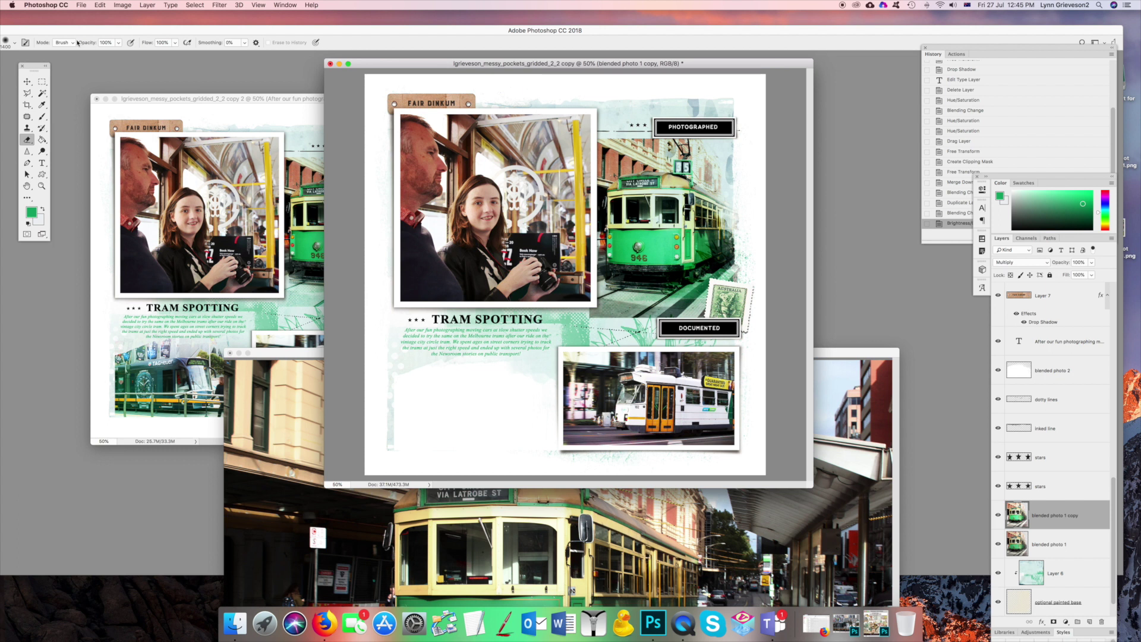
With a large soft eraser, fade the copy around the tram and near PHOTOGRAPHED
{"action": "left_click", "coordinate": [12, 43]}
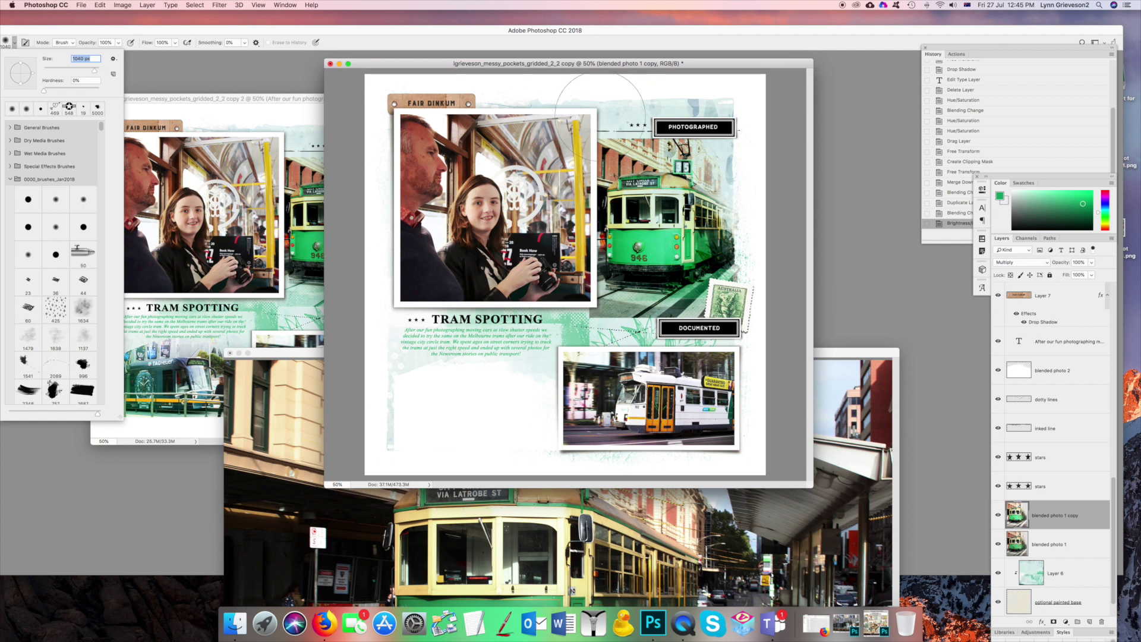
{"action": "key", "text": "Return"}
{"action": "mouse_move", "coordinate": [618, 333]}
{"action": "left_mouse_down"}
{"action": "mouse_move", "coordinate": [672, 315]}
{"action": "mouse_move", "coordinate": [707, 344]}
{"action": "mouse_move", "coordinate": [598, 353]}
{"action": "left_mouse_up"}
{"action": "left_click", "coordinate": [578, 352]}
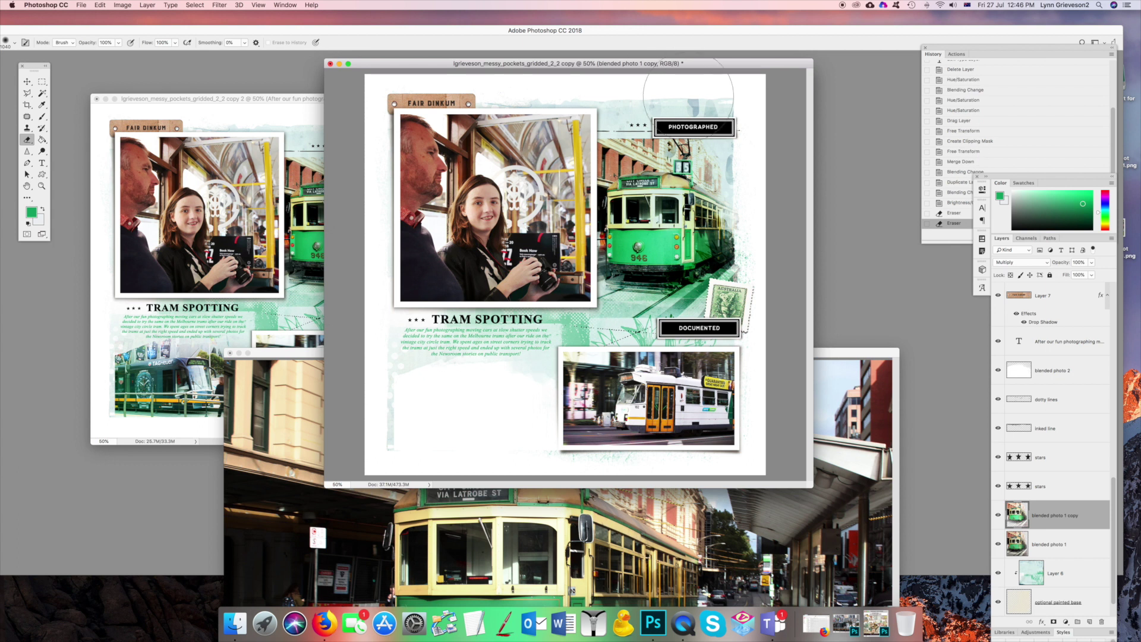
{"action": "mouse_move", "coordinate": [736, 126]}
{"action": "left_mouse_down"}
{"action": "mouse_move", "coordinate": [737, 173]}
{"action": "mouse_move", "coordinate": [719, 184]}
{"action": "left_mouse_up"}
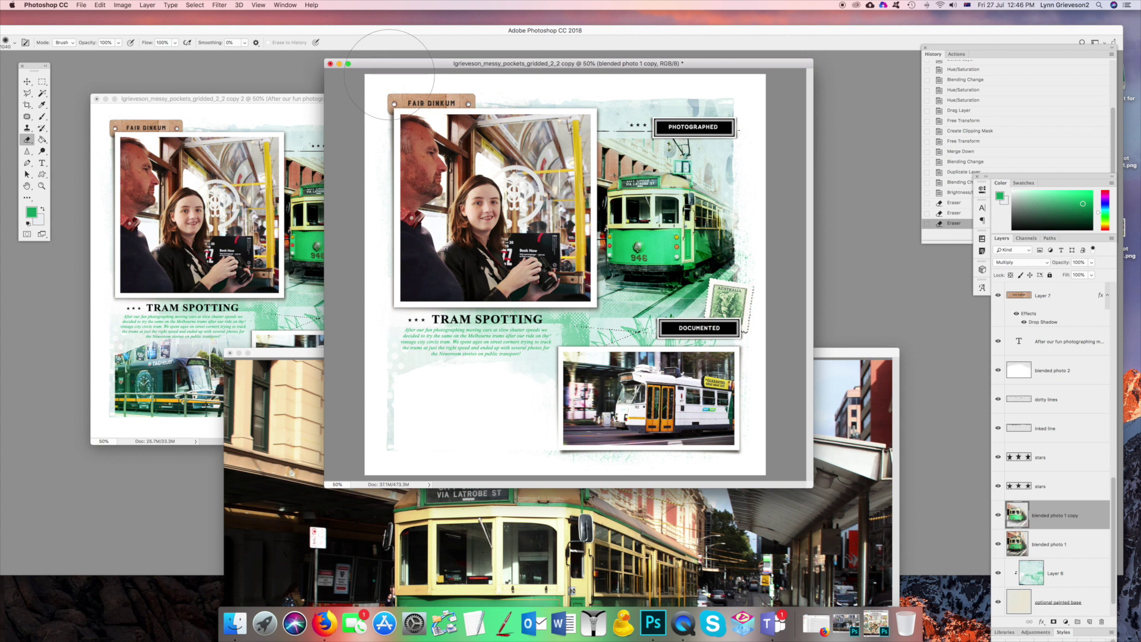
Reposition the layout window and close IMG_2491.JPG without saving
{"action": "mouse_move", "coordinate": [399, 66]}
{"action": "left_mouse_down"}
{"action": "mouse_move", "coordinate": [551, 87]}
{"action": "mouse_move", "coordinate": [465, 50]}
{"action": "left_mouse_up"}
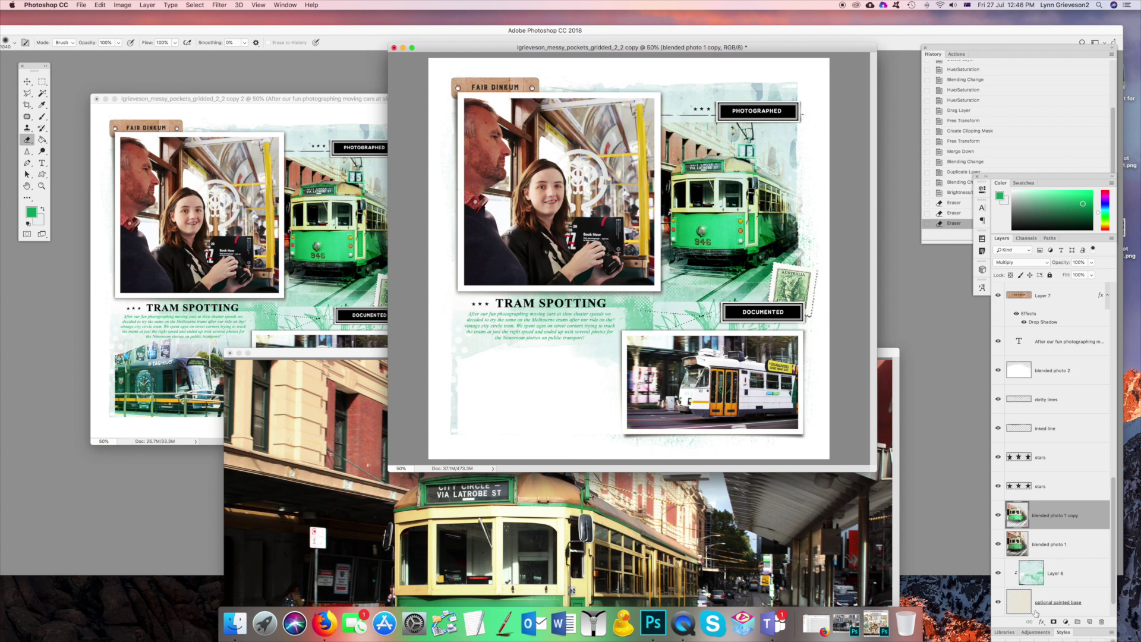
{"action": "left_click", "coordinate": [230, 353]}
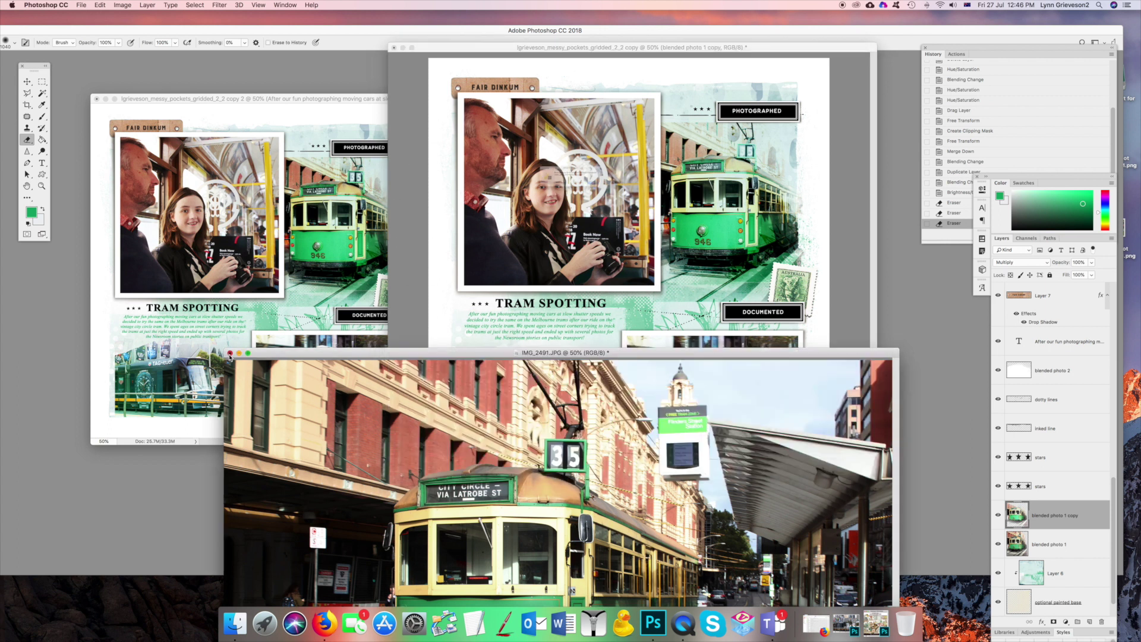
{"action": "left_click", "coordinate": [524, 198]}
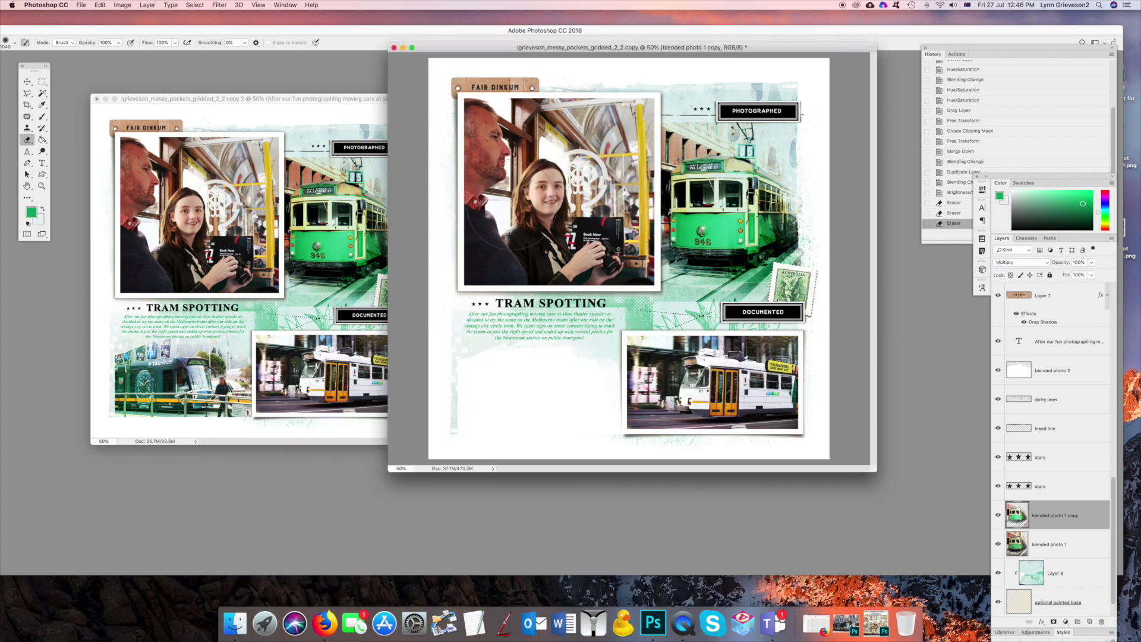
{"action": "key", "text": "v"}
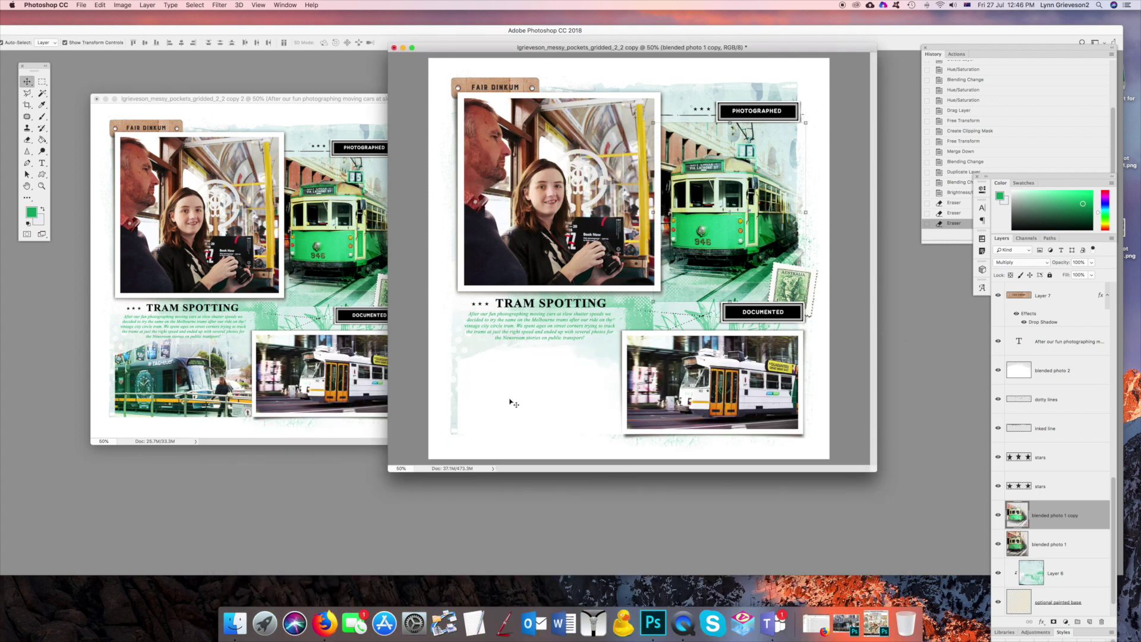
Restore the IMG_2472.JPG street photo window and arrange it beside the layouts
{"action": "left_click", "coordinate": [844, 620]}
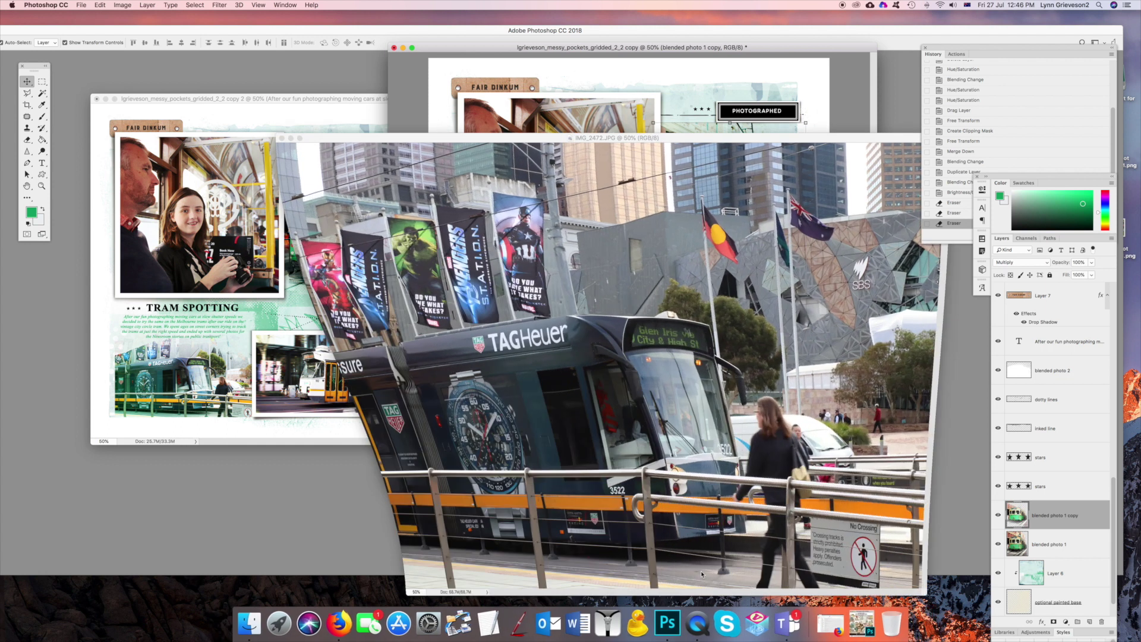
{"action": "left_click_drag", "start_coordinate": [538, 142], "coordinate": [274, 59]}
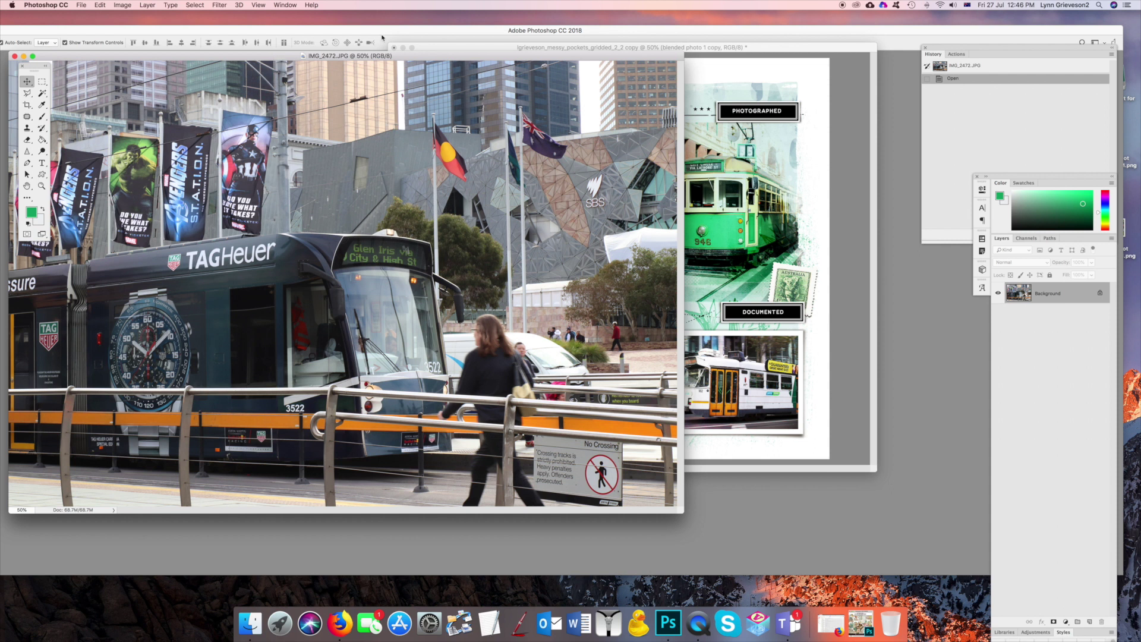
{"action": "left_click_drag", "start_coordinate": [410, 56], "coordinate": [437, 418]}
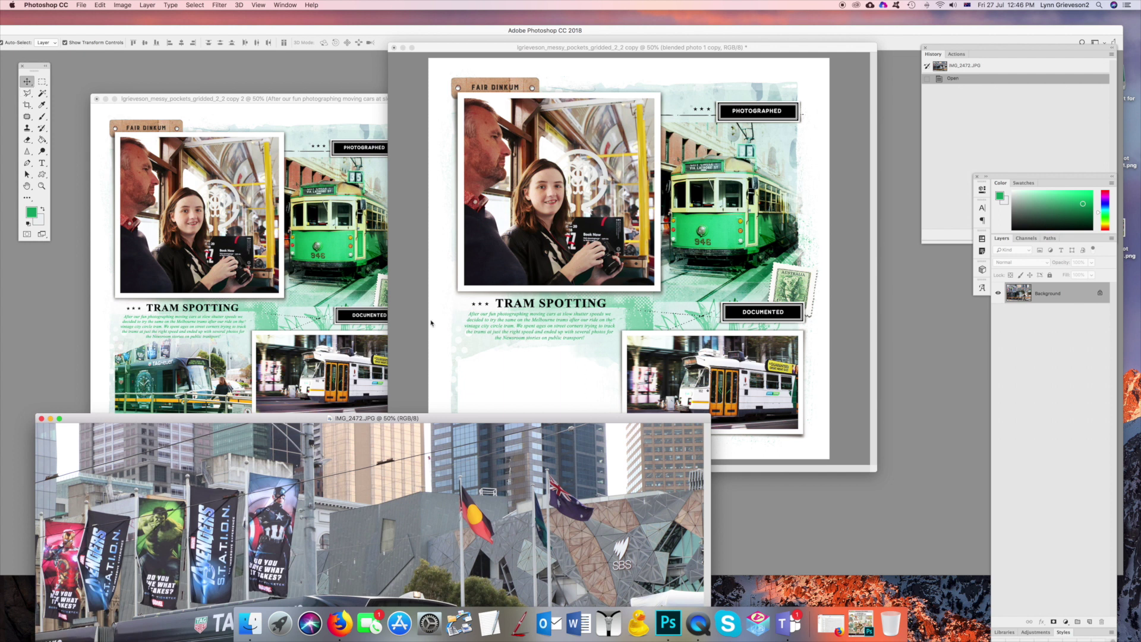
{"action": "left_click", "coordinate": [558, 384]}
{"action": "left_click", "coordinate": [347, 507]}
Place the street photo on the main layout as Layer 9, moved up and right
{"action": "left_click_drag", "start_coordinate": [556, 358], "coordinate": [567, 373]}
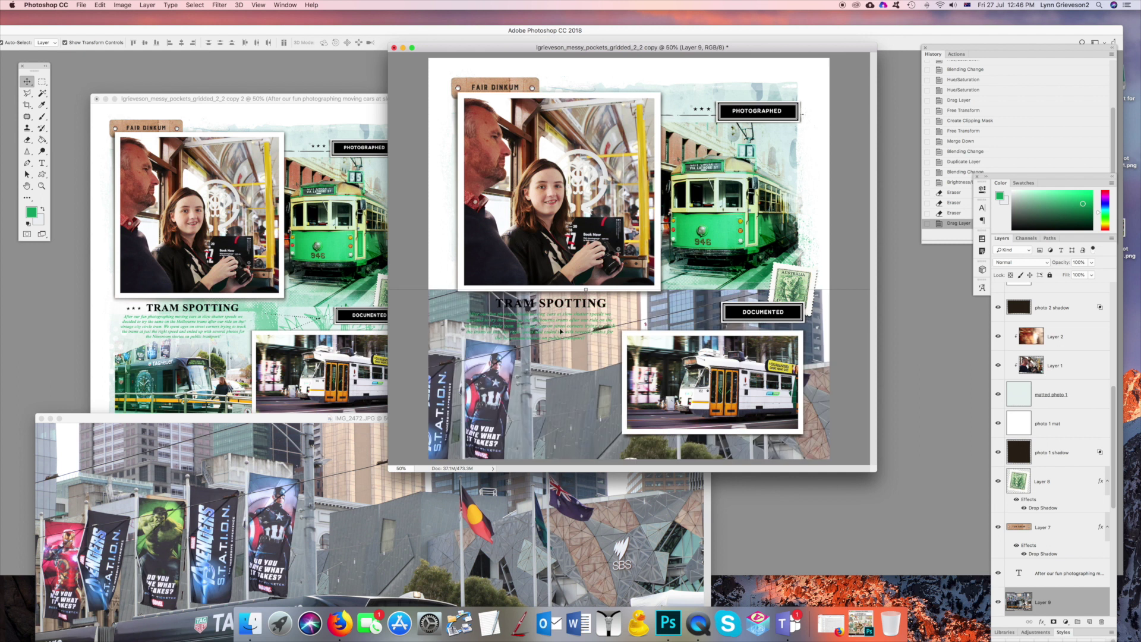
{"action": "left_click_drag", "start_coordinate": [416, 390], "coordinate": [107, 350]}
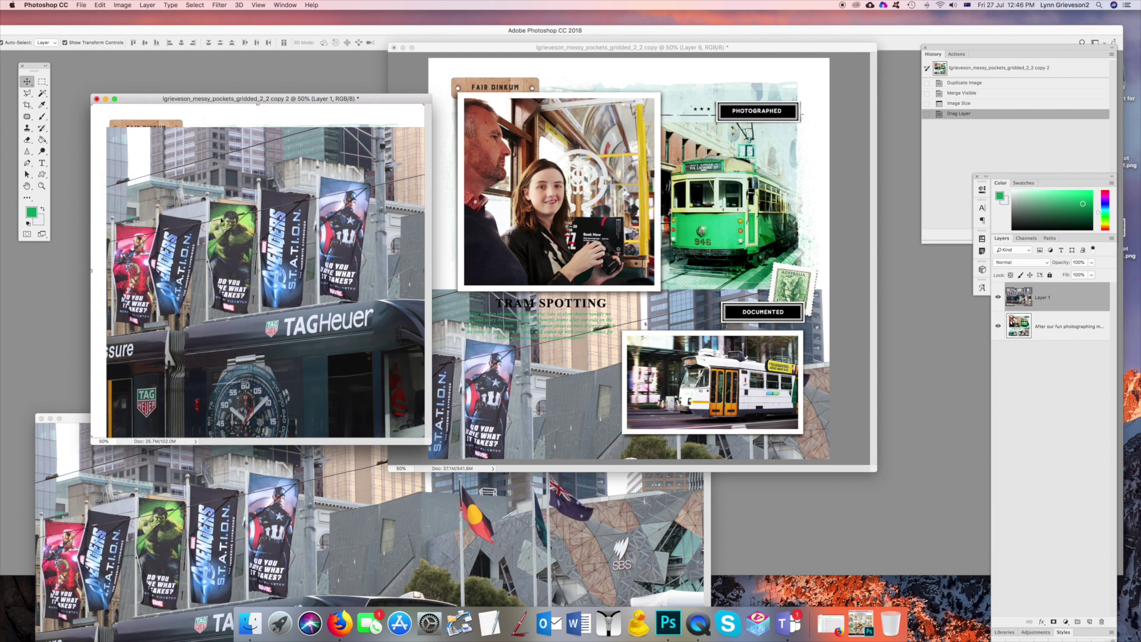
{"action": "key", "text": "super+z"}
{"action": "left_click", "coordinate": [662, 262]}
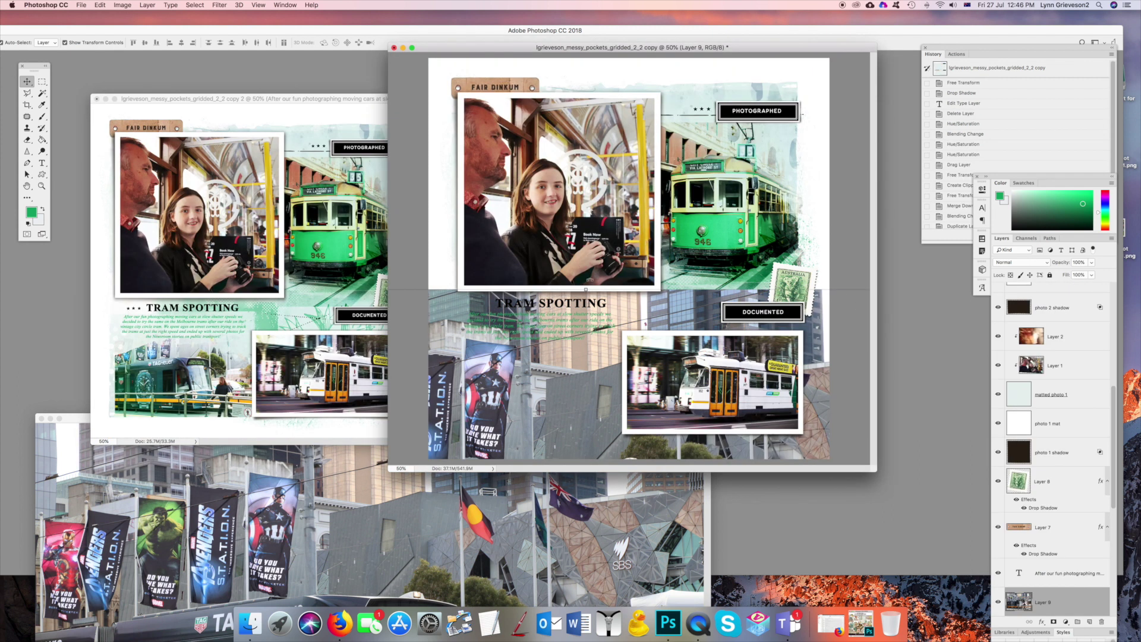
{"action": "left_click_drag", "start_coordinate": [503, 347], "coordinate": [419, 258]}
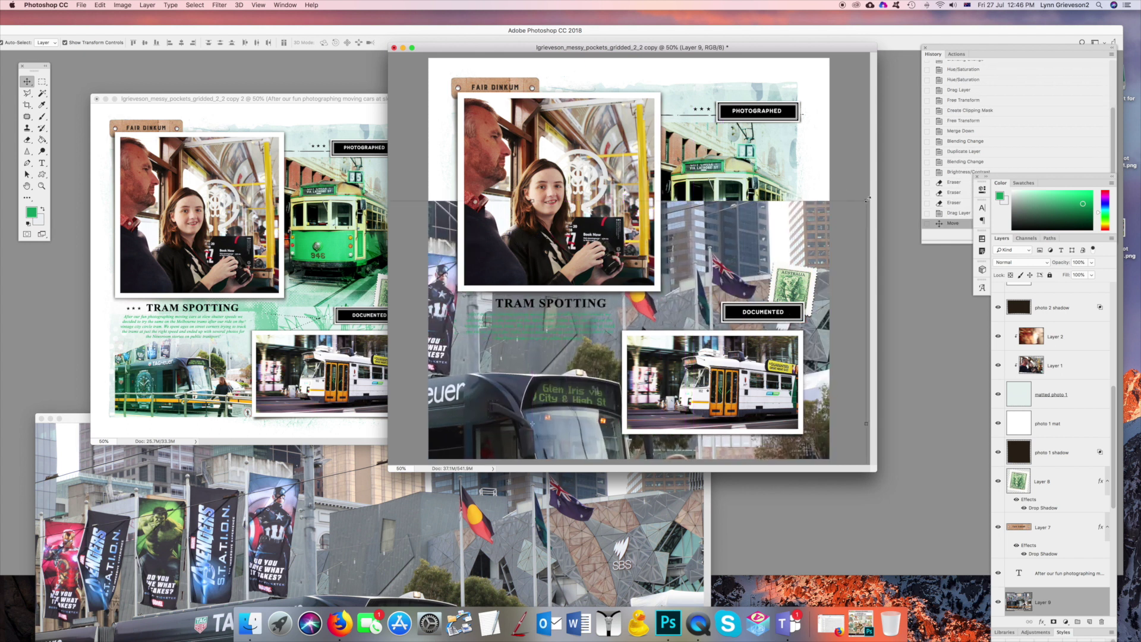
Scale Layer 9's street photo to about 29% and place it lower-left beneath TRAM SPOTTING
{"action": "left_click_drag", "start_coordinate": [867, 199], "coordinate": [593, 340]}
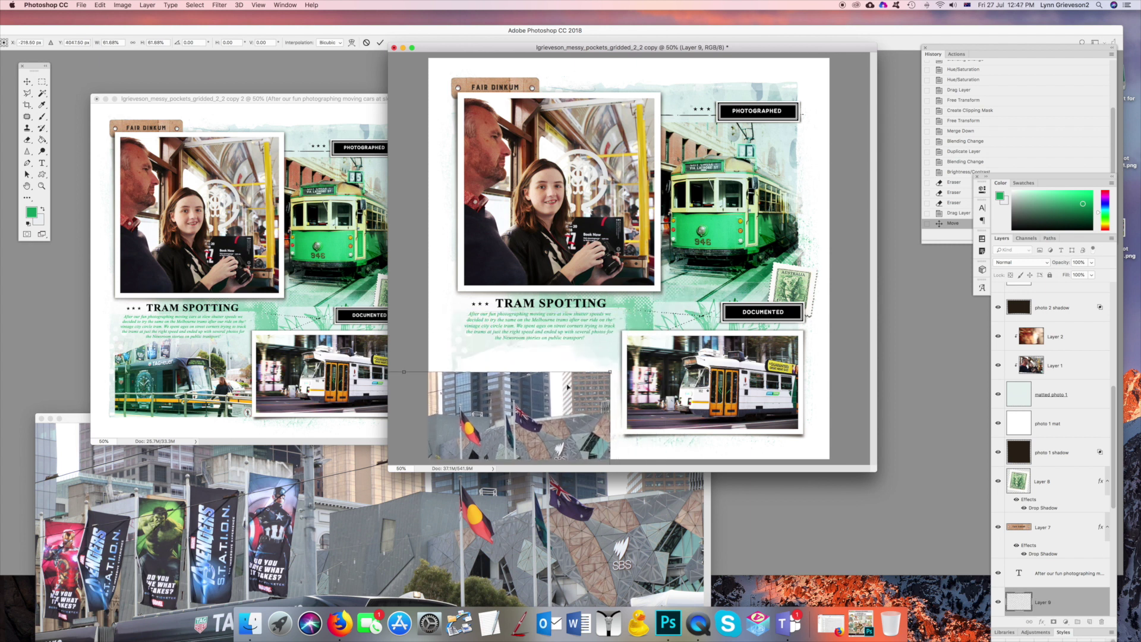
{"action": "left_click_drag", "start_coordinate": [568, 387], "coordinate": [640, 226]}
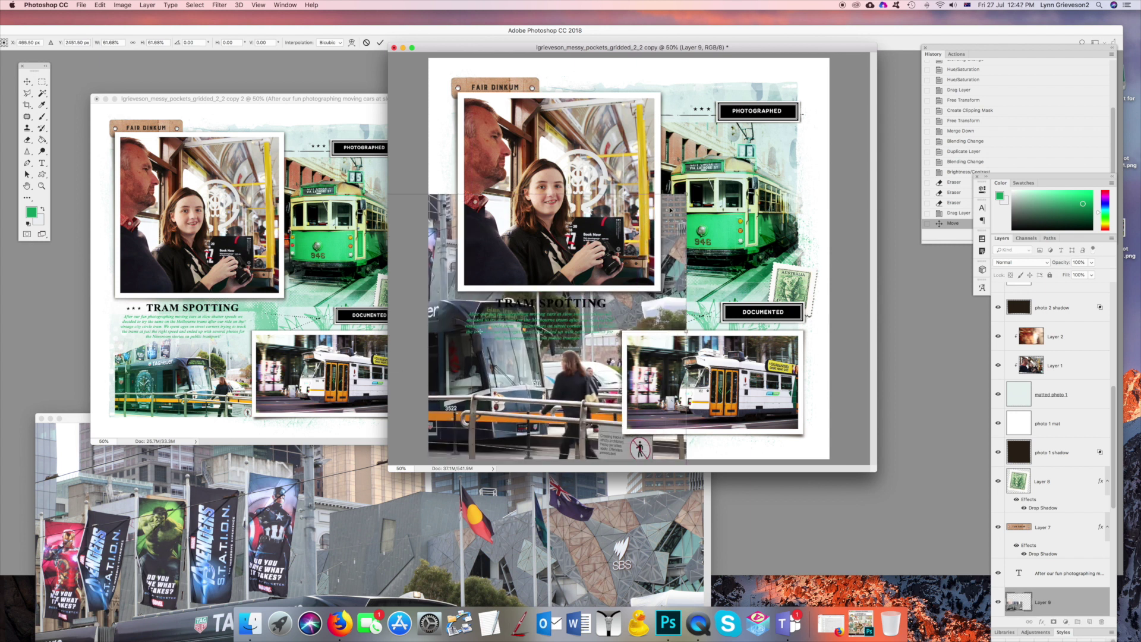
{"action": "left_click_drag", "start_coordinate": [686, 193], "coordinate": [524, 343]}
{"action": "left_click_drag", "start_coordinate": [450, 400], "coordinate": [620, 373]}
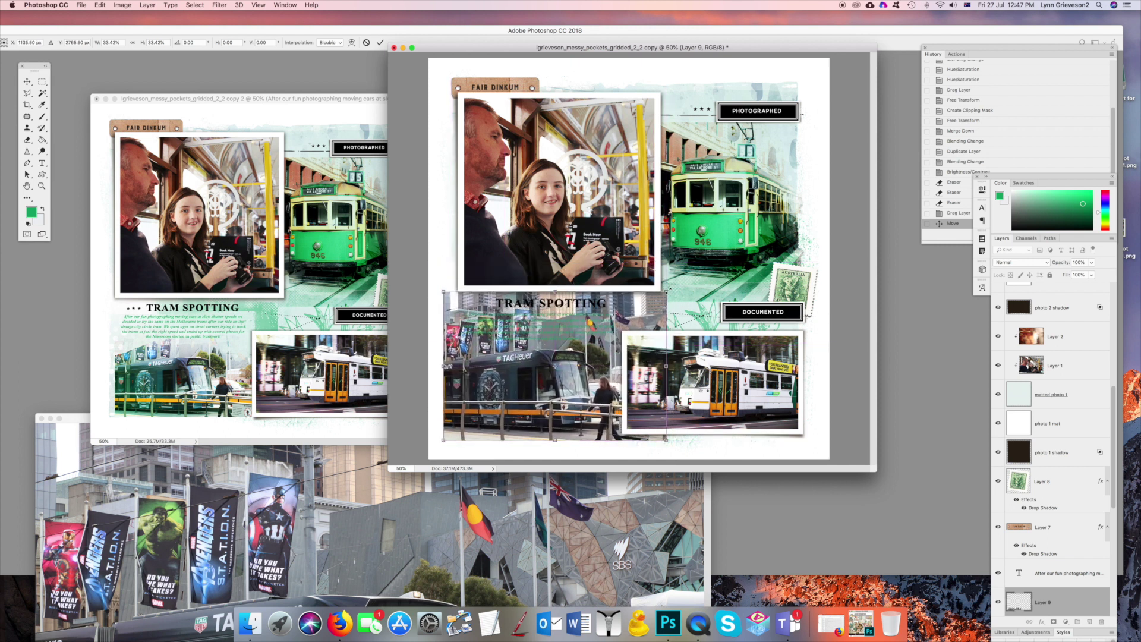
{"action": "left_click_drag", "start_coordinate": [667, 292], "coordinate": [633, 301]}
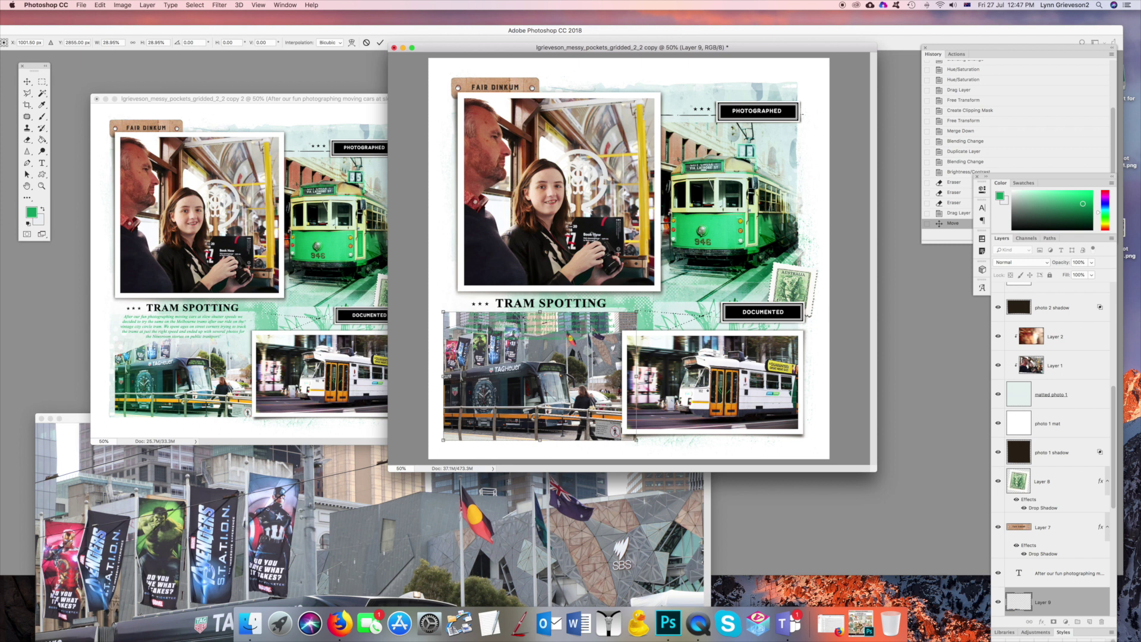
{"action": "left_click", "coordinate": [380, 42]}
{"action": "scroll", "coordinate": [1072, 414], "scroll_direction": "down", "scroll_amount": 5}
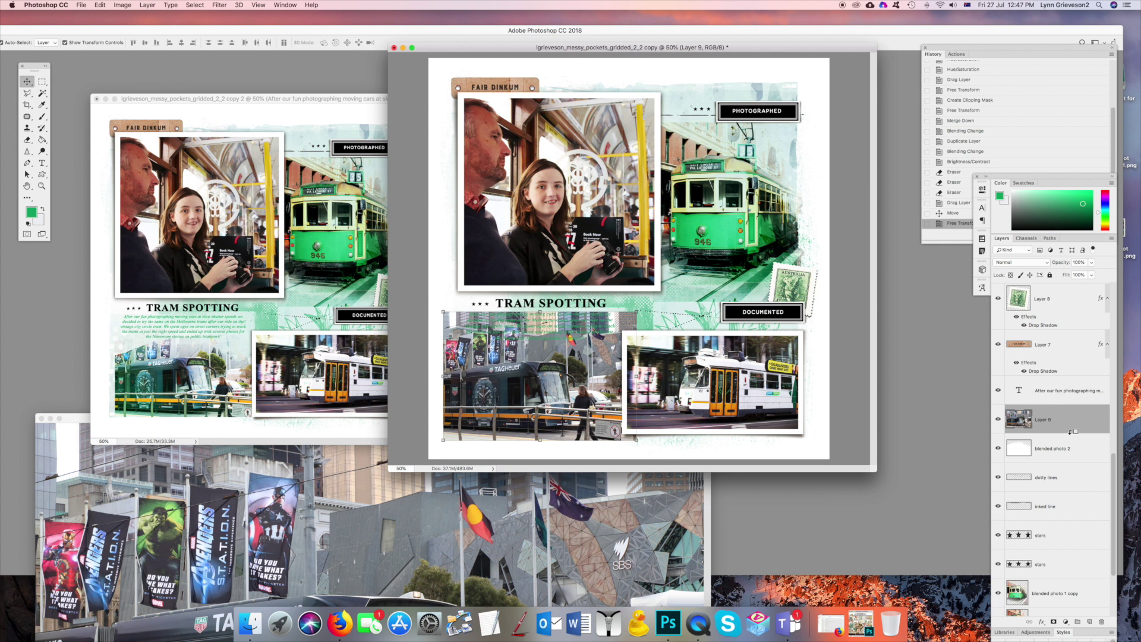
Clip the street photo into blended photo 2 and shrink it slightly
{"action": "left_click", "coordinate": [1070, 431], "text": "alt"}
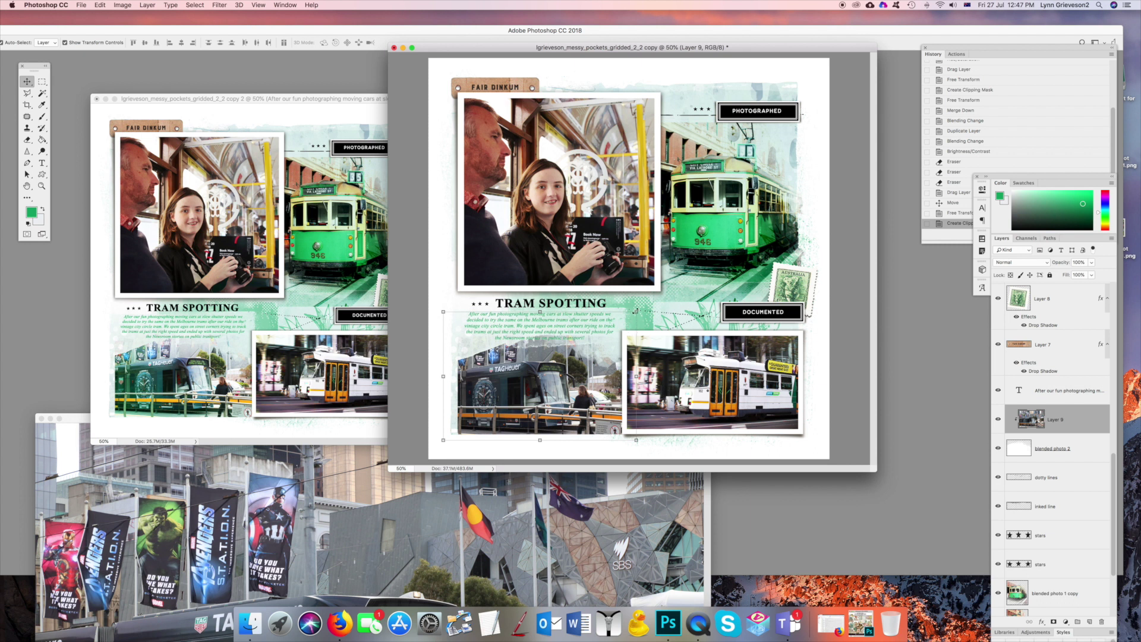
{"action": "left_click_drag", "start_coordinate": [635, 311], "coordinate": [633, 313]}
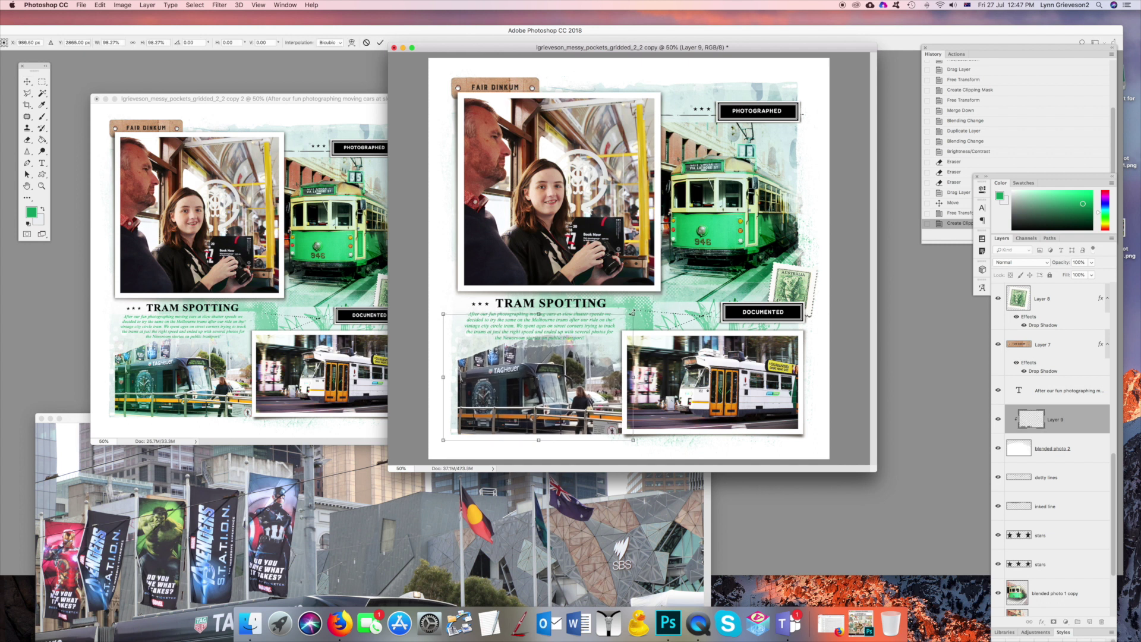
{"action": "left_click", "coordinate": [380, 42]}
Brighten the modern tram photo with Brightness/Contrast, Brightness 32 and higher contrast
{"action": "left_click", "coordinate": [122, 5]}
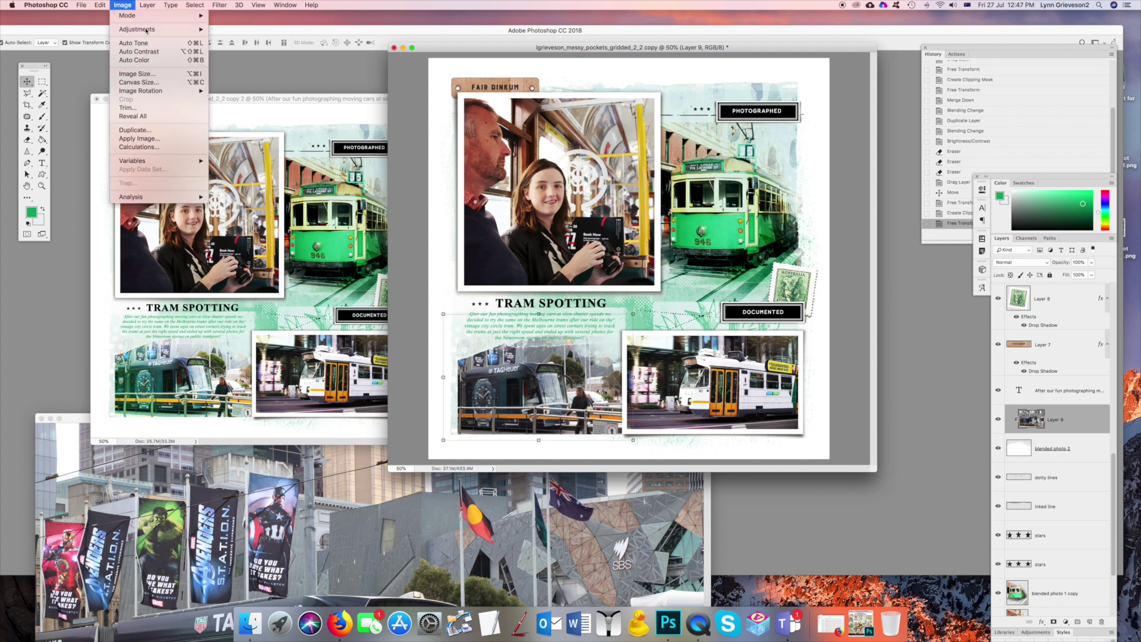
{"action": "mouse_move", "coordinate": [140, 29]}
{"action": "left_click", "coordinate": [247, 28]}
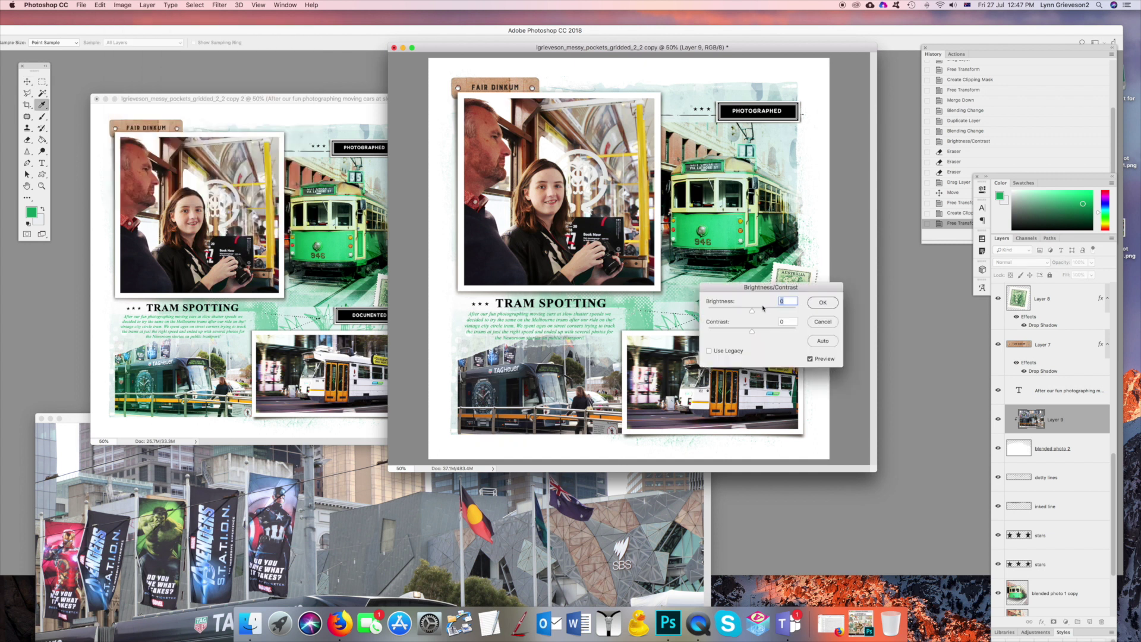
{"action": "left_click_drag", "start_coordinate": [751, 310], "coordinate": [763, 333]}
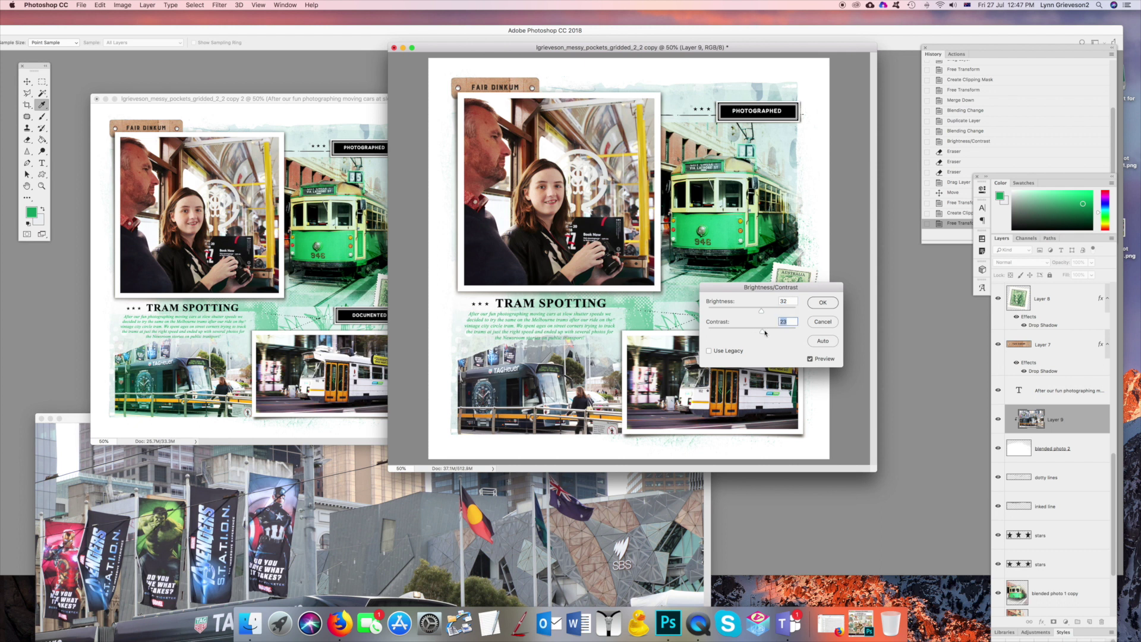
{"action": "left_click", "coordinate": [821, 304]}
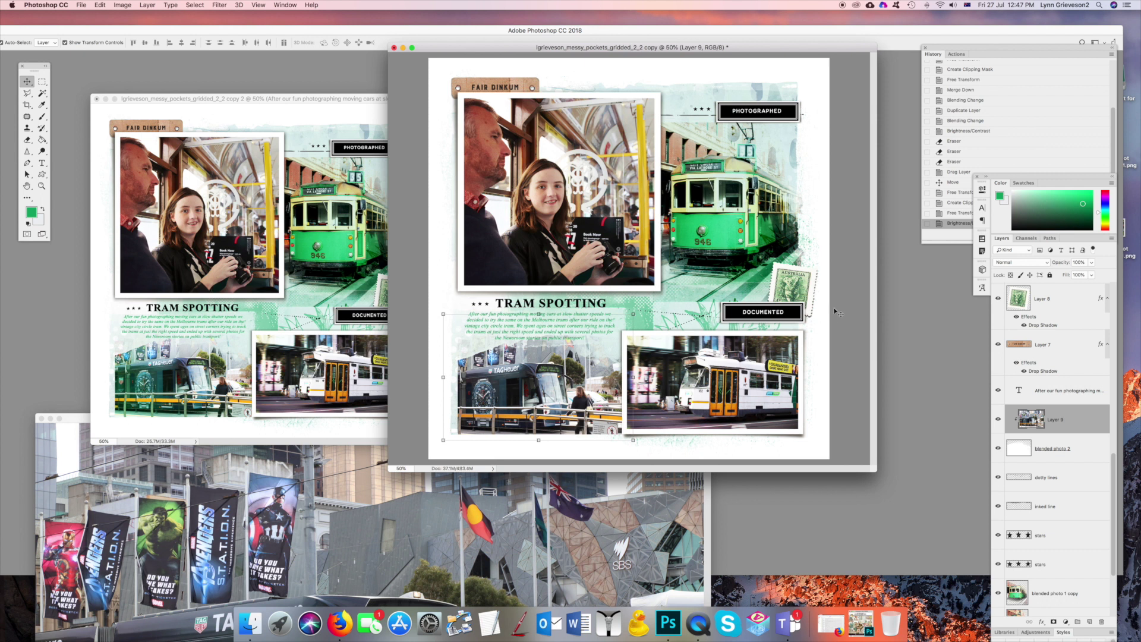
Duplicate the modern tram photo layer as Layer 9 copy
{"action": "left_click", "coordinate": [143, 6]}
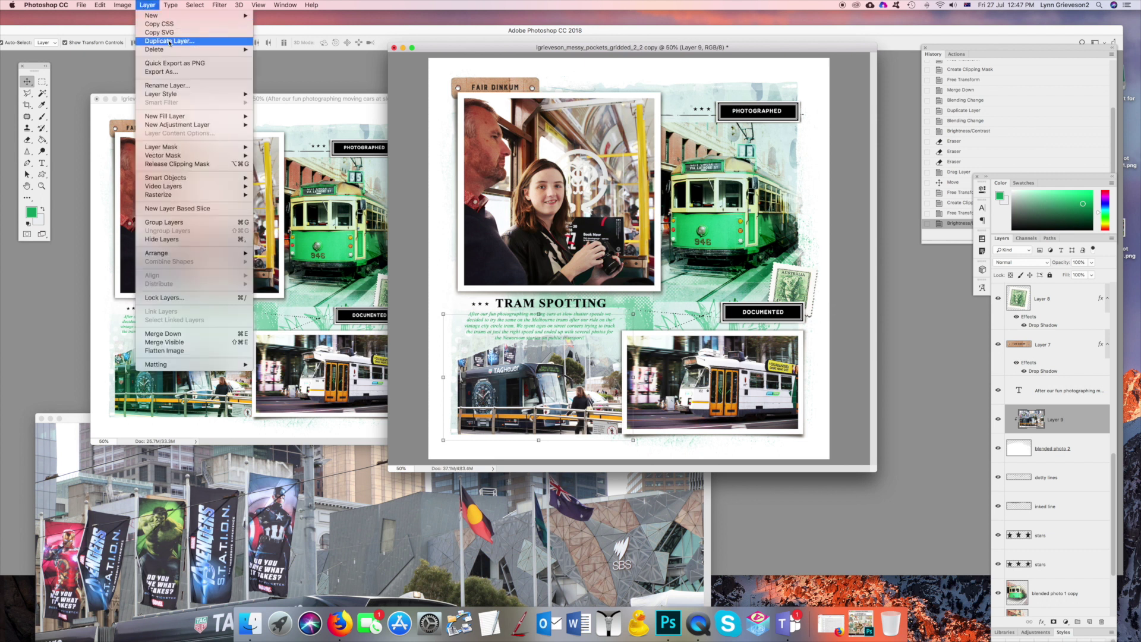
{"action": "left_click", "coordinate": [161, 41]}
{"action": "left_click", "coordinate": [639, 275]}
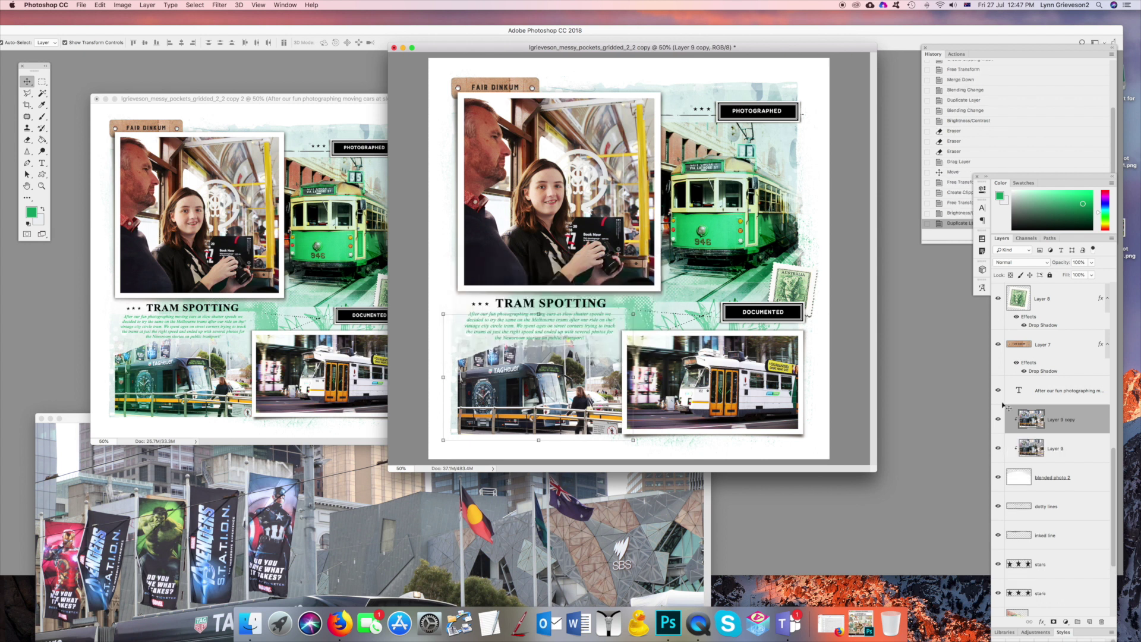
Give Layer 9 copy a green Color Overlay in Soft Light blend mode
{"action": "left_click", "coordinate": [1041, 622]}
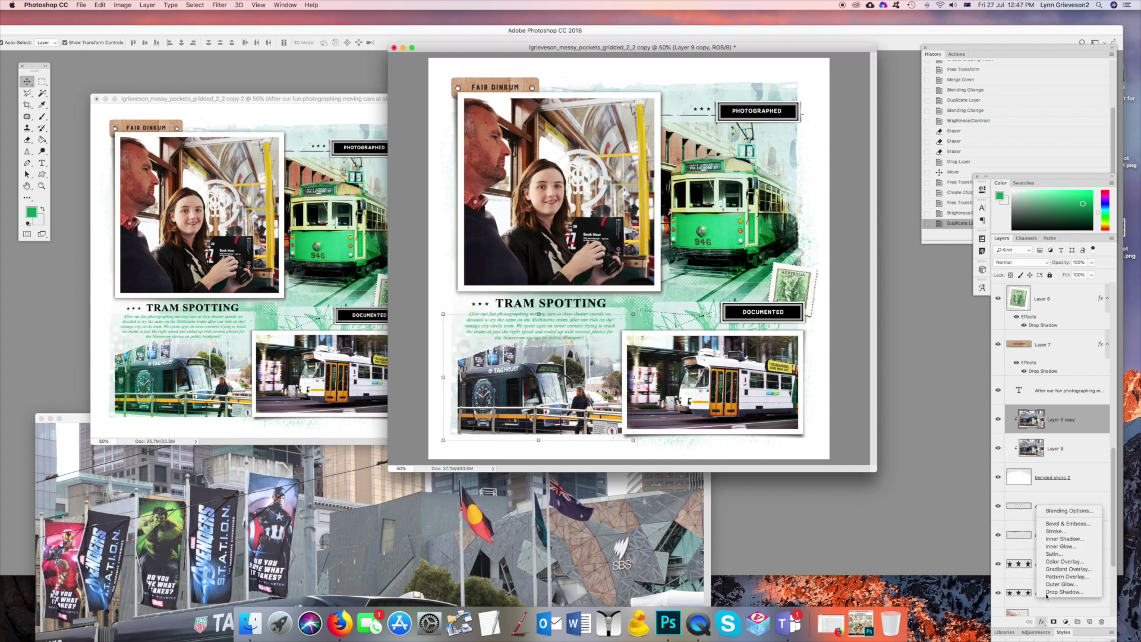
{"action": "left_click", "coordinate": [1053, 562]}
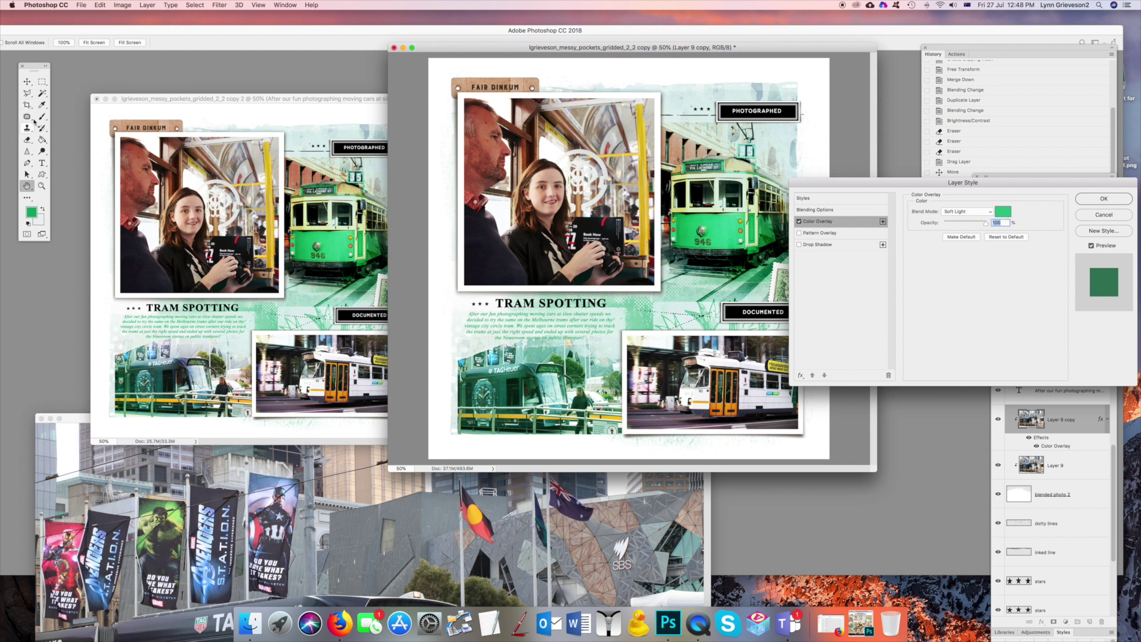
{"action": "left_click", "coordinate": [1104, 200]}
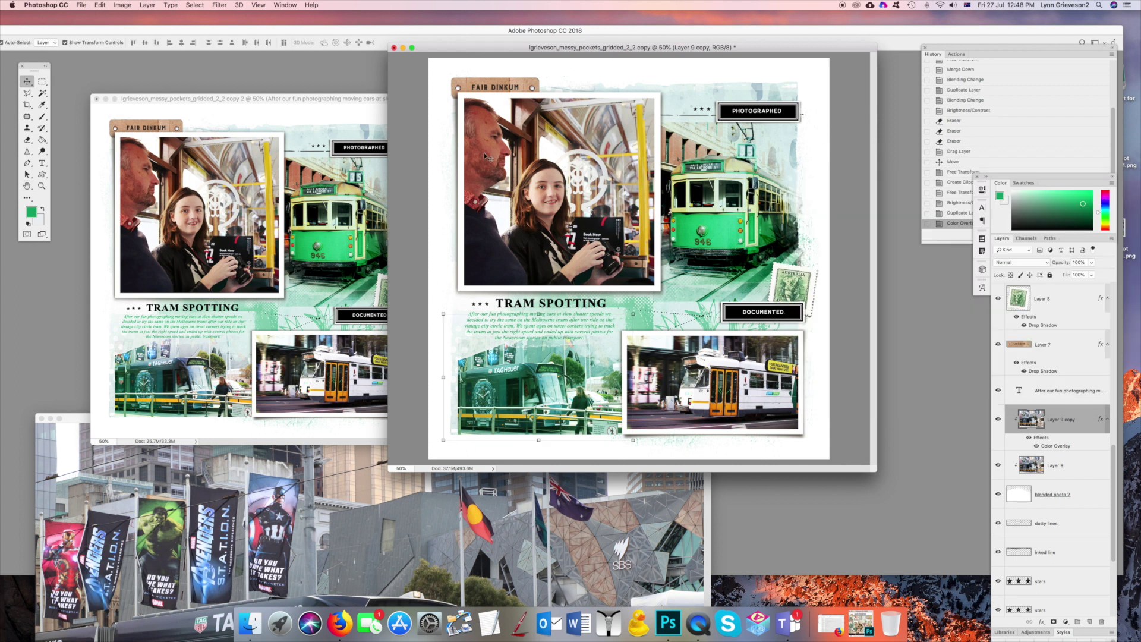
{"action": "left_click", "coordinate": [27, 141]}
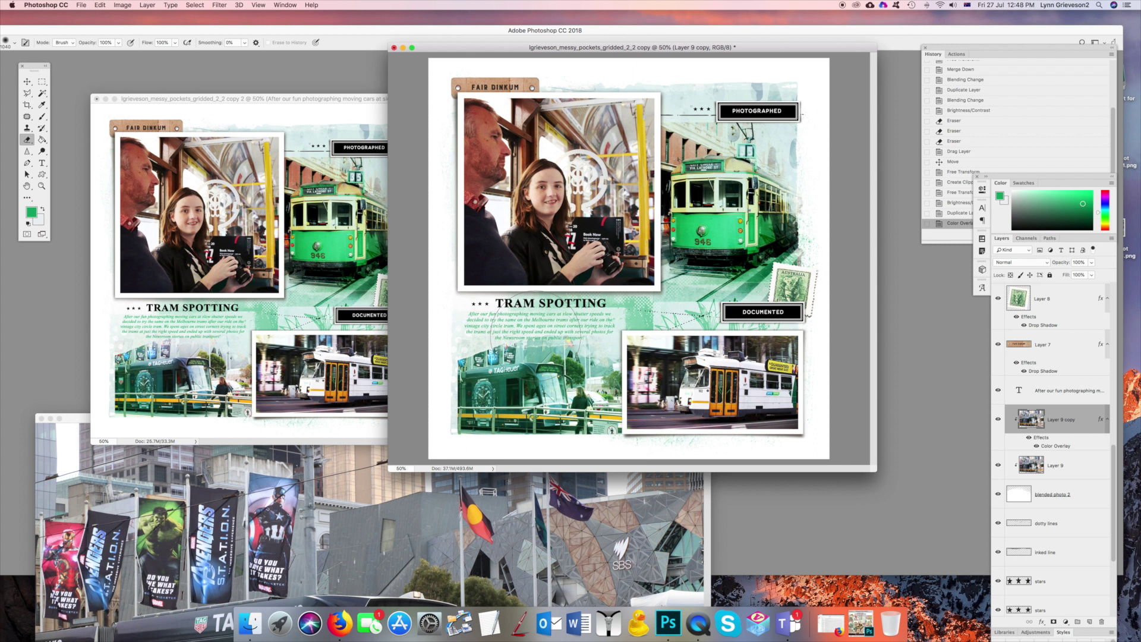
Erase the green tint from parts of Layer 9 copy, finishing with a 55% opacity eraser
{"action": "mouse_move", "coordinate": [564, 324]}
{"action": "left_mouse_down"}
{"action": "mouse_move", "coordinate": [600, 342]}
{"action": "mouse_move", "coordinate": [579, 324]}
{"action": "left_mouse_up"}
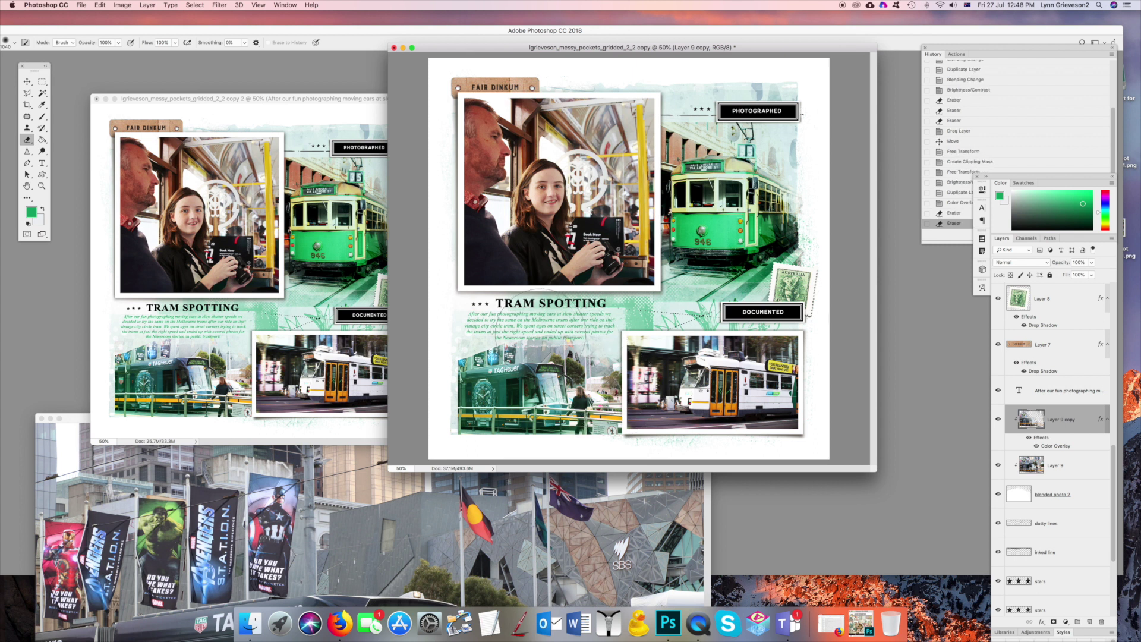
{"action": "left_click_drag", "start_coordinate": [505, 315], "coordinate": [598, 342]}
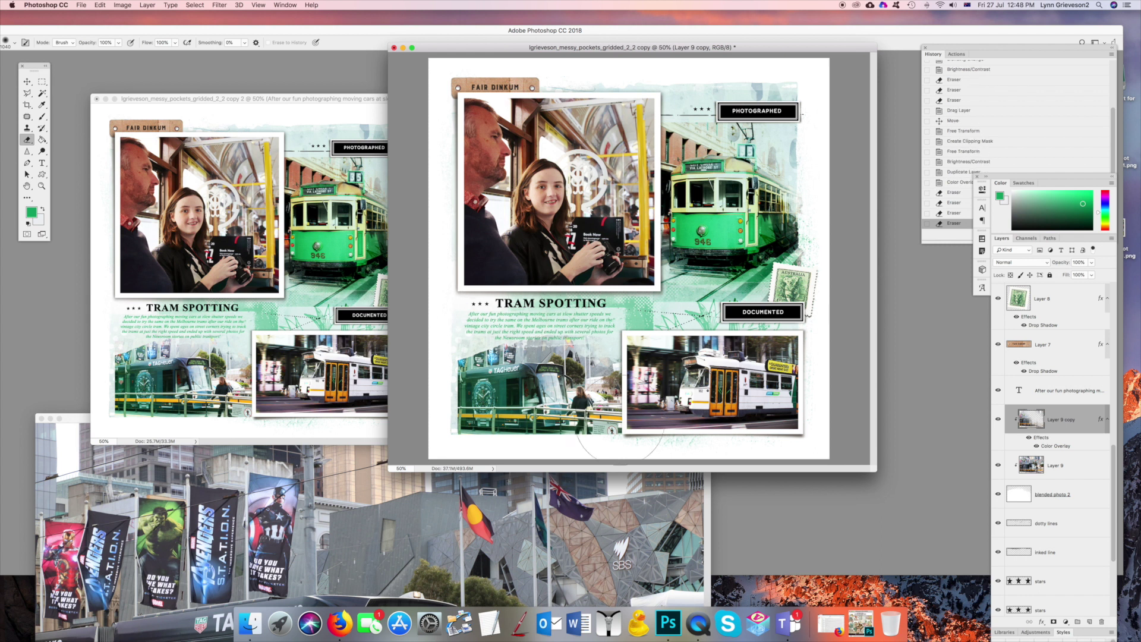
{"action": "left_click", "coordinate": [119, 44]}
{"action": "left_click_drag", "start_coordinate": [122, 53], "coordinate": [100, 53]}
{"action": "left_click_drag", "start_coordinate": [559, 410], "coordinate": [580, 374]}
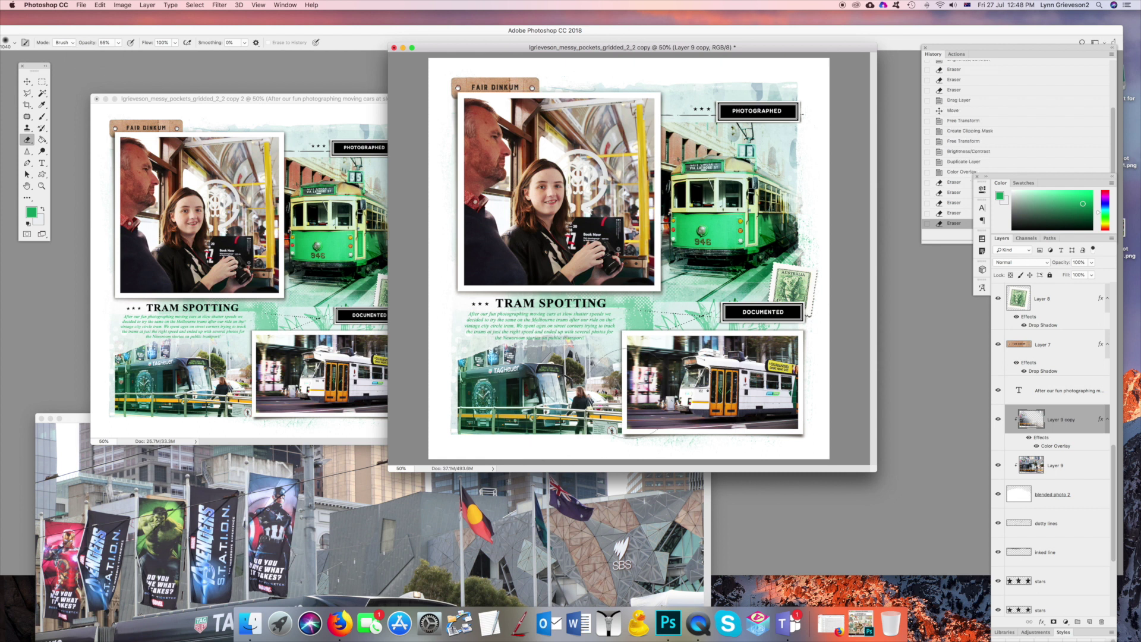
{"action": "left_click_drag", "start_coordinate": [508, 392], "coordinate": [565, 419]}
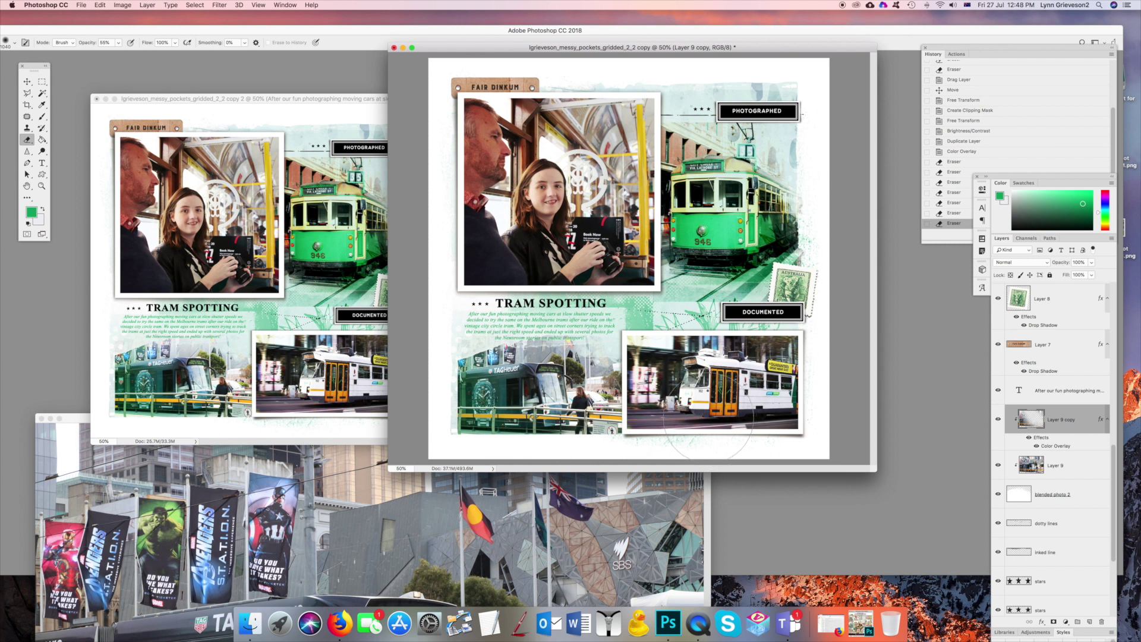
{"action": "left_click", "coordinate": [152, 7]}
Merge the tinted copy down into Layer 9 and raise its Hue/Saturation saturation to +34
{"action": "left_click", "coordinate": [158, 331]}
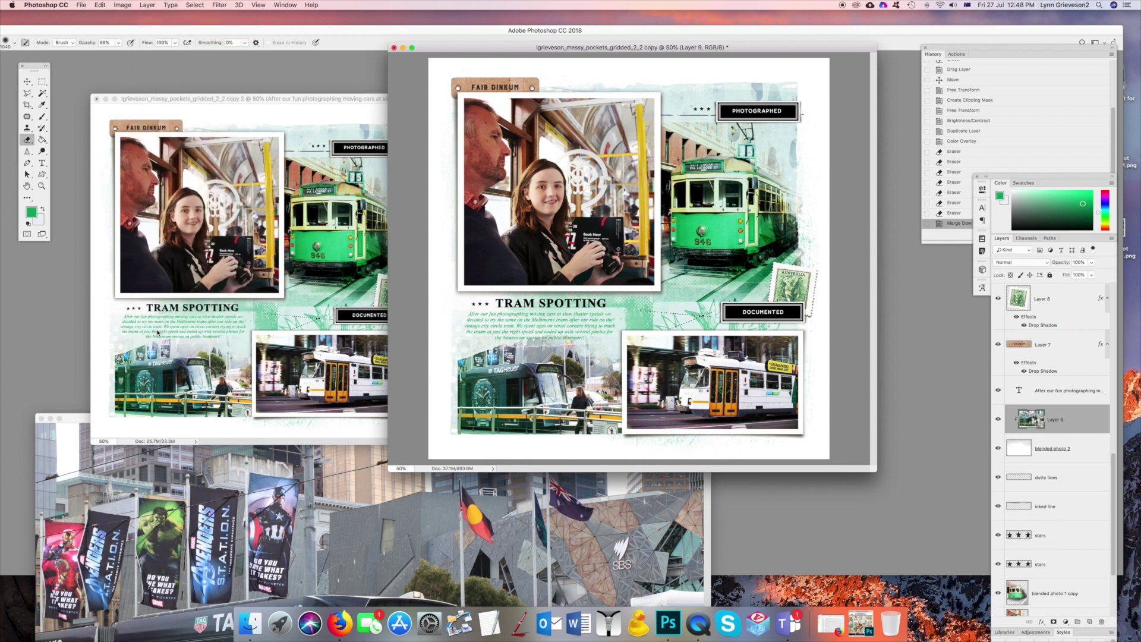
{"action": "key", "text": "super+u"}
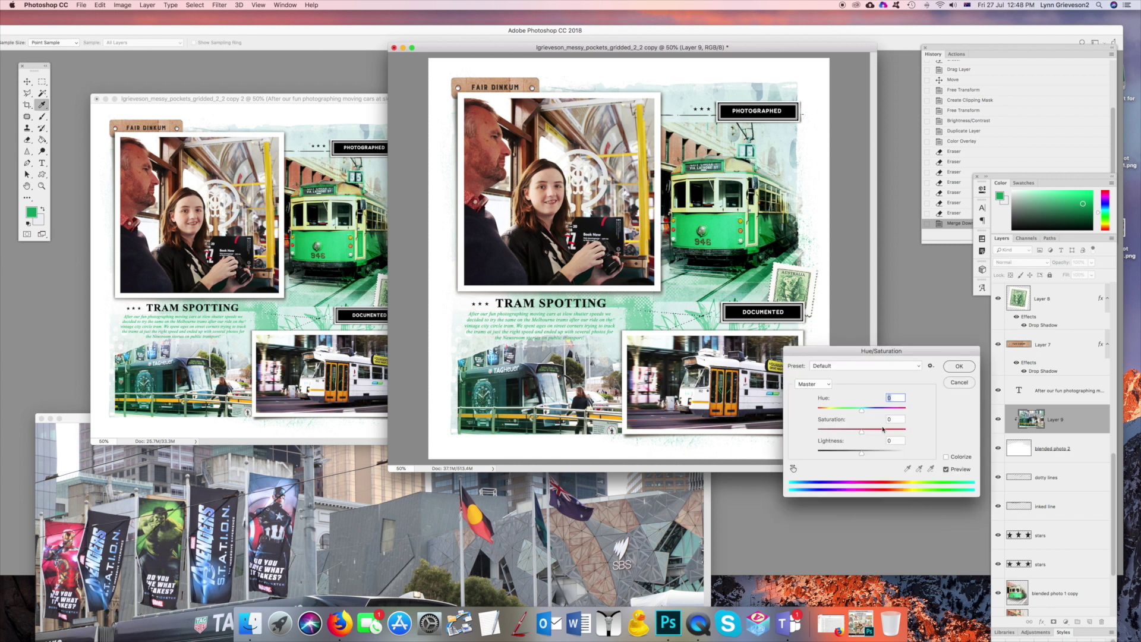
{"action": "left_click", "coordinate": [878, 430]}
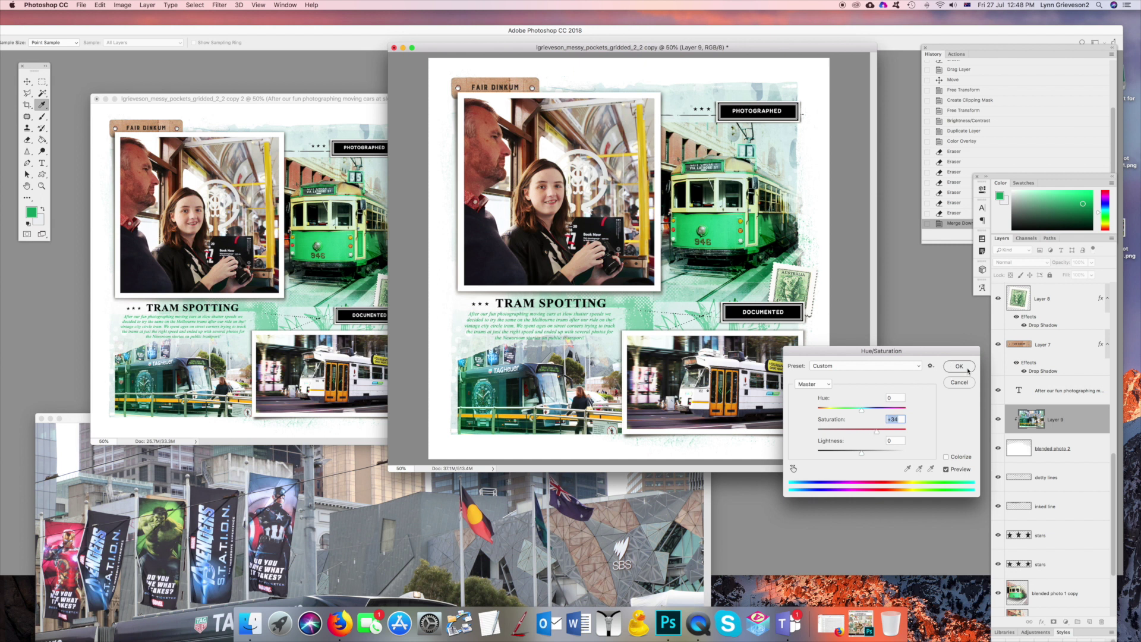
{"action": "left_click", "coordinate": [967, 370]}
{"action": "left_click", "coordinate": [41, 151]}
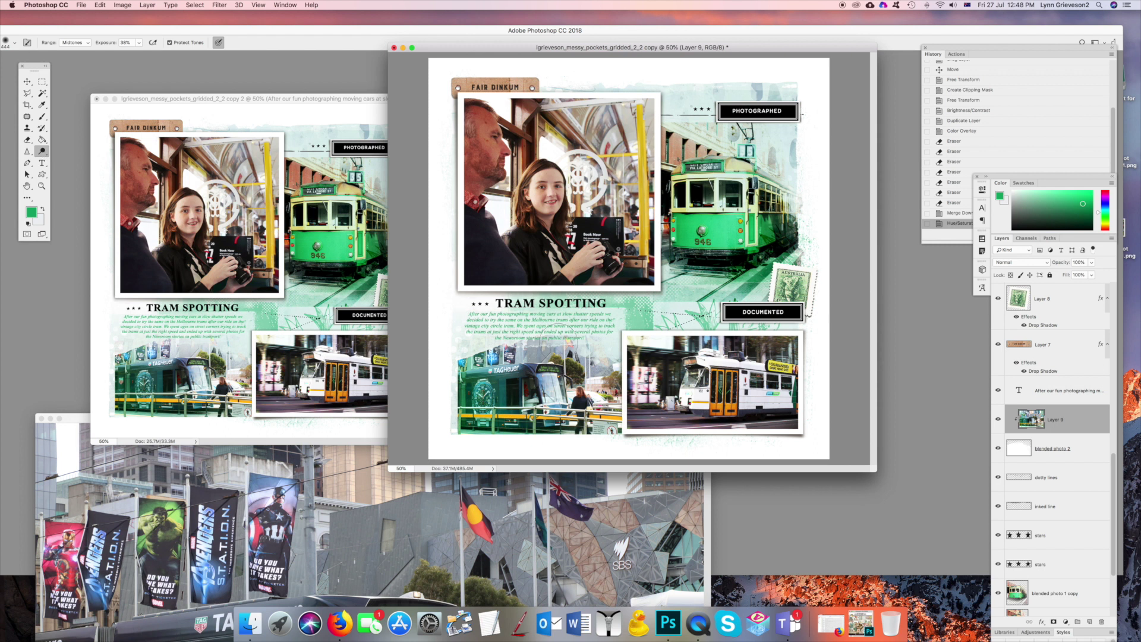
Dodge a few small midtone areas of the lower-left tram photo at 38% exposure
{"action": "left_click_drag", "start_coordinate": [443, 282], "coordinate": [451, 294]}
{"action": "mouse_move", "coordinate": [559, 336]}
{"action": "left_mouse_down"}
{"action": "mouse_move", "coordinate": [615, 384]}
{"action": "mouse_move", "coordinate": [526, 329]}
{"action": "mouse_move", "coordinate": [456, 350]}
{"action": "mouse_move", "coordinate": [529, 336]}
{"action": "left_mouse_up"}
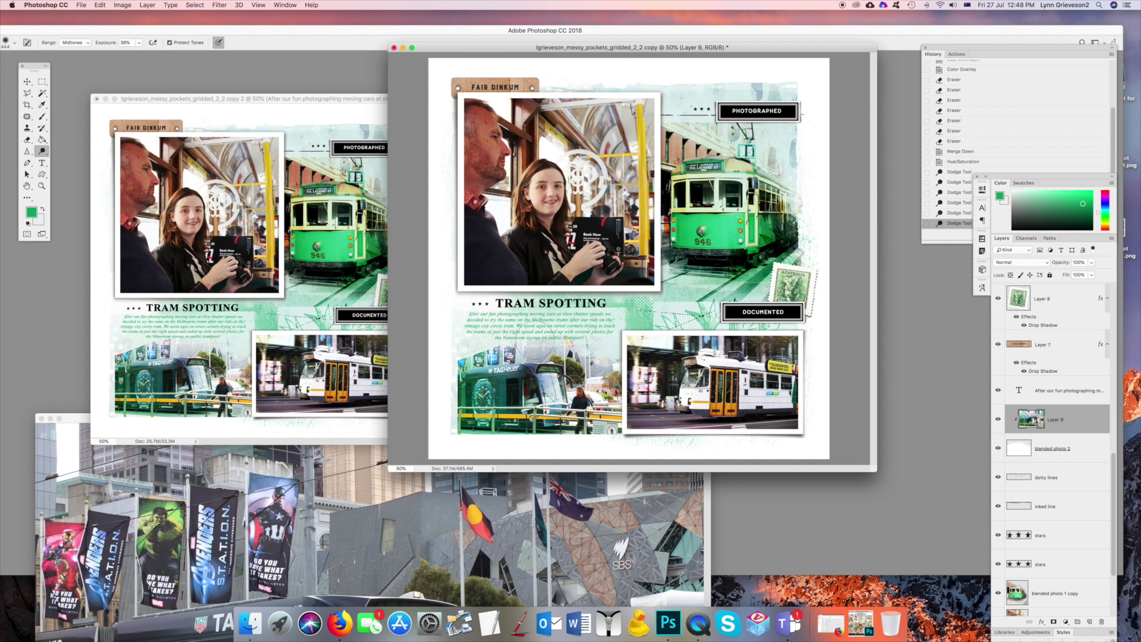